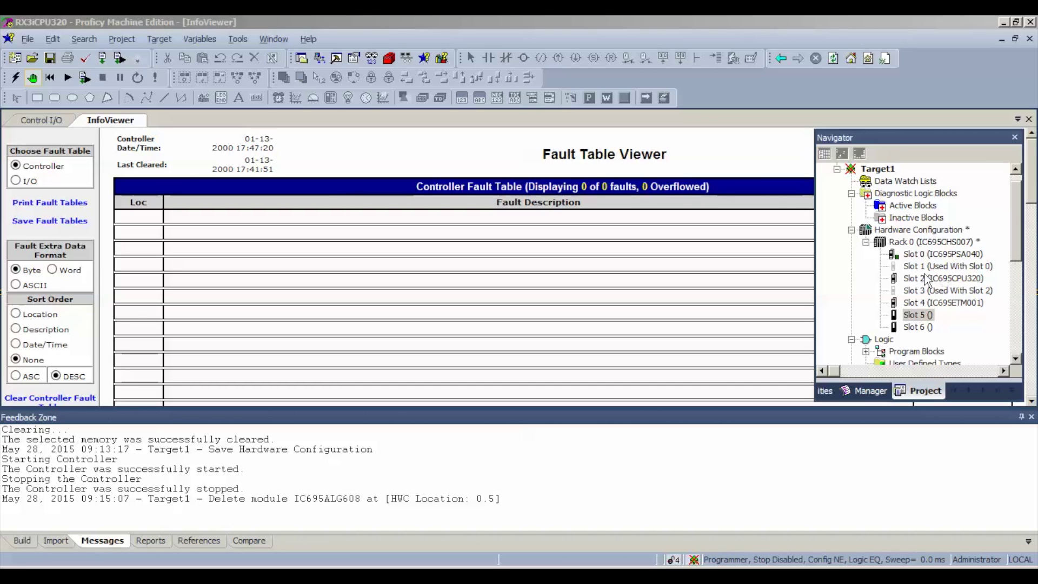
Add the IC695ALG608 module from the catalog's Analog Input list to empty Slot 5.
{"action": "right_click", "coordinate": [919, 316]}
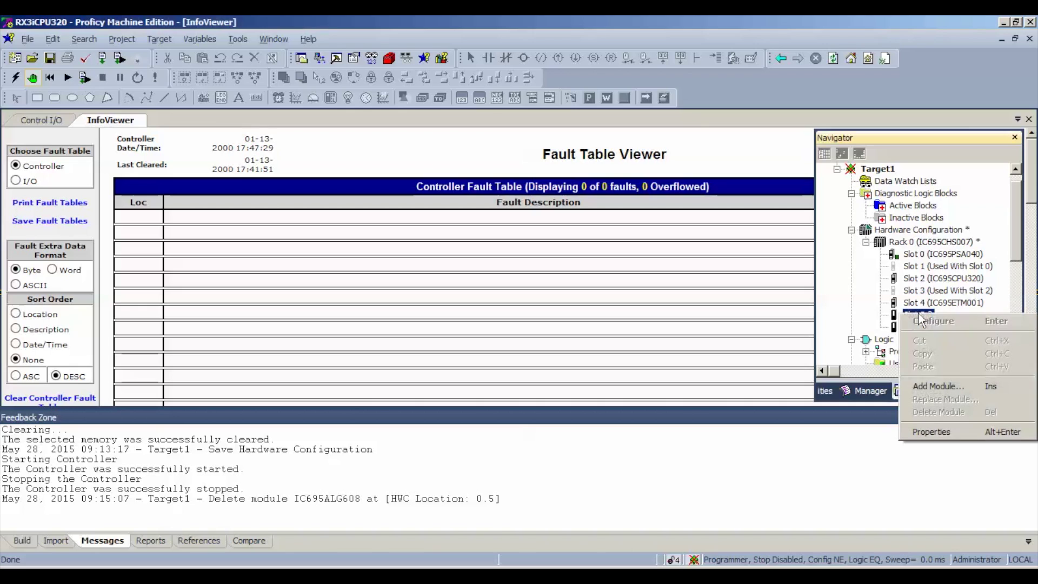
{"action": "left_click", "coordinate": [939, 385]}
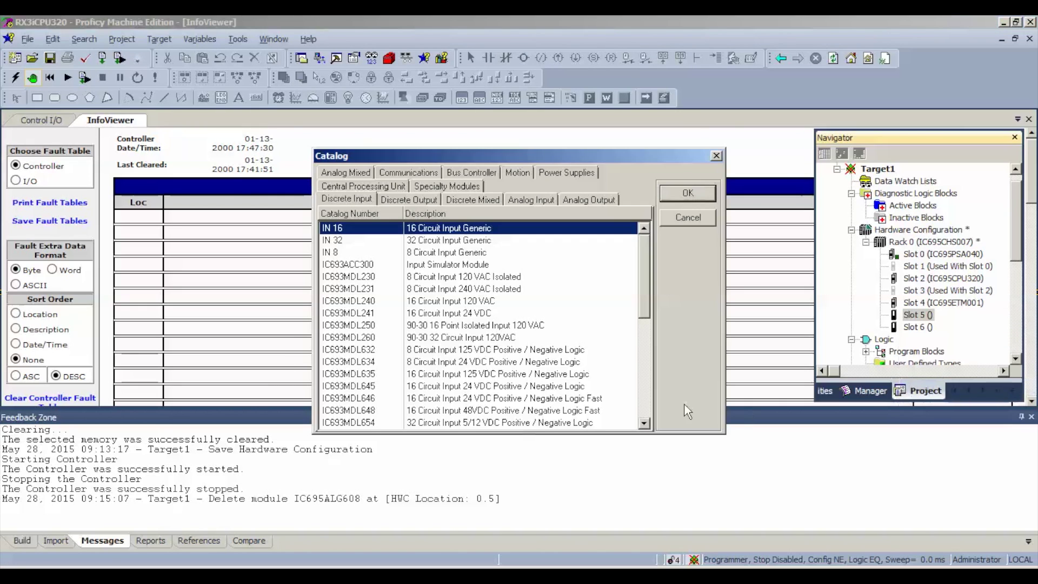
{"action": "left_click", "coordinate": [537, 205]}
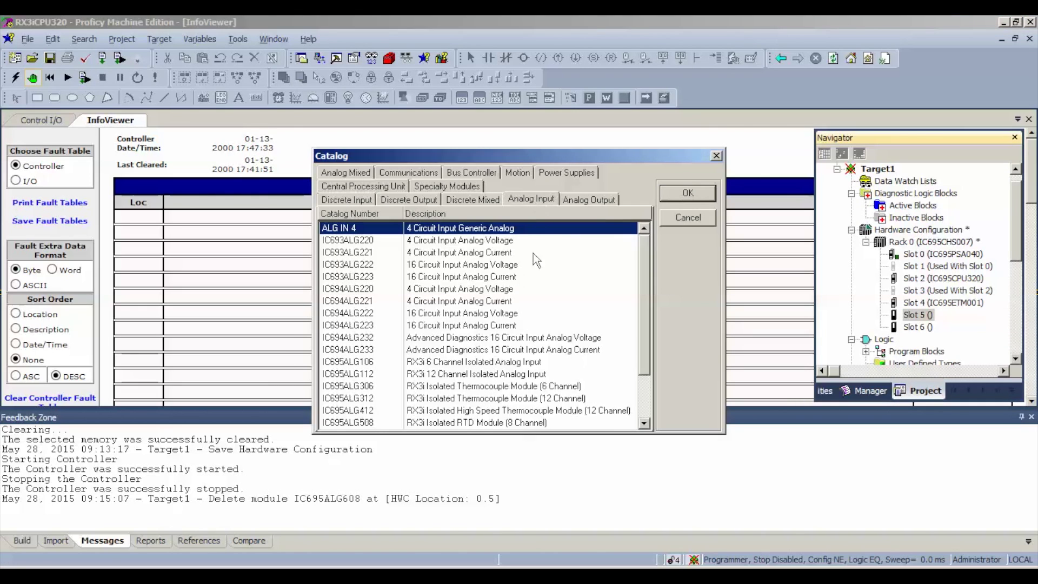
{"action": "left_click", "coordinate": [645, 424]}
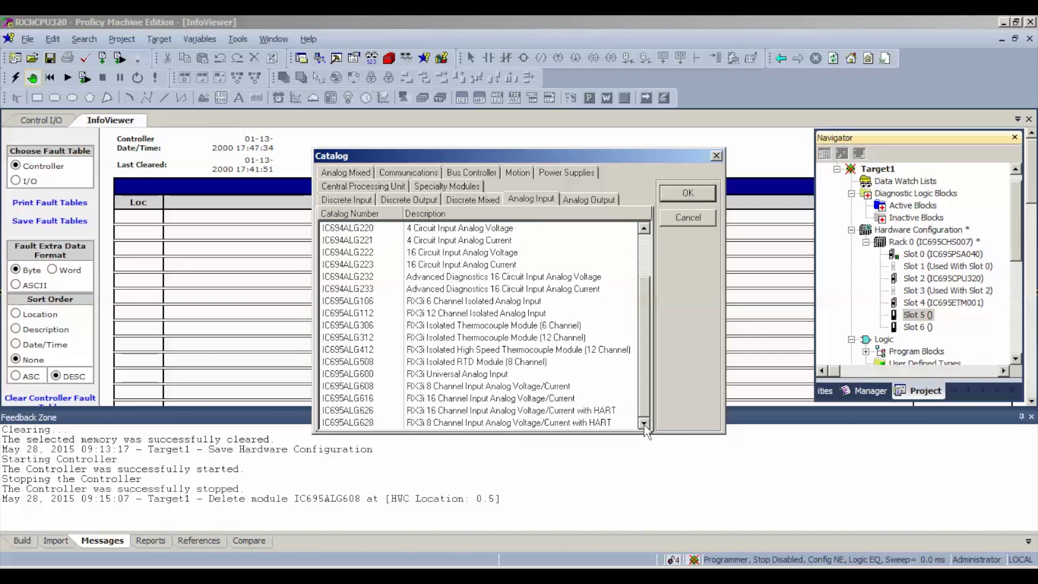
{"action": "left_click", "coordinate": [367, 388]}
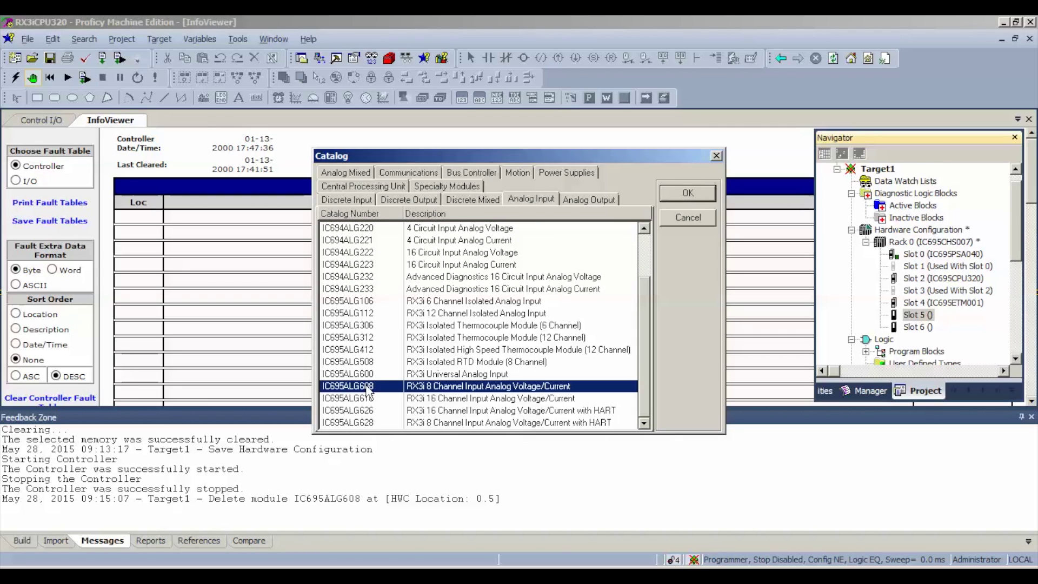
{"action": "left_click", "coordinate": [685, 195]}
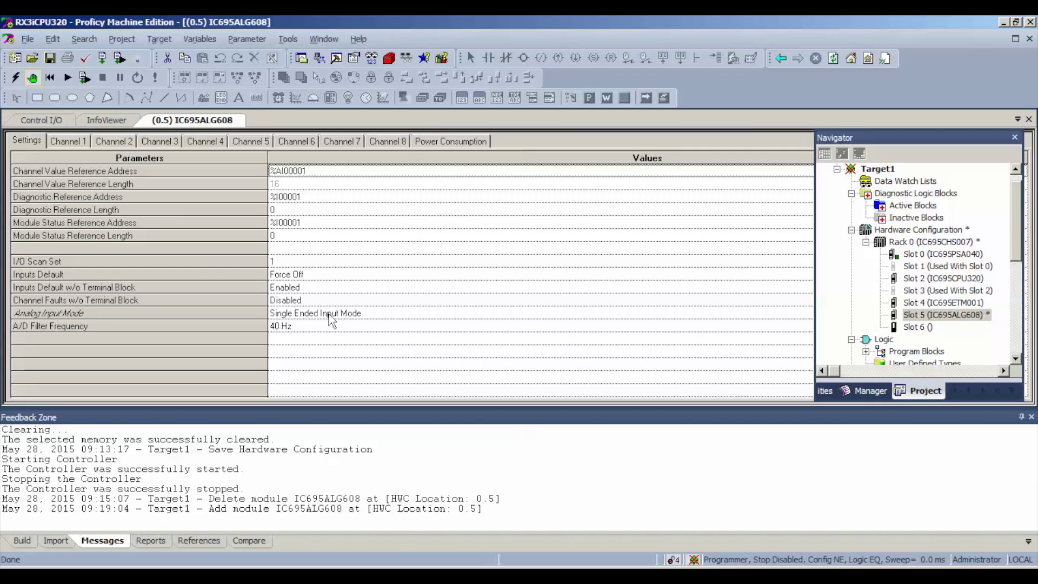
Switch Analog Input Mode to Differential, revert it to Single Ended, then view Channel 1.
{"action": "left_click", "coordinate": [290, 315]}
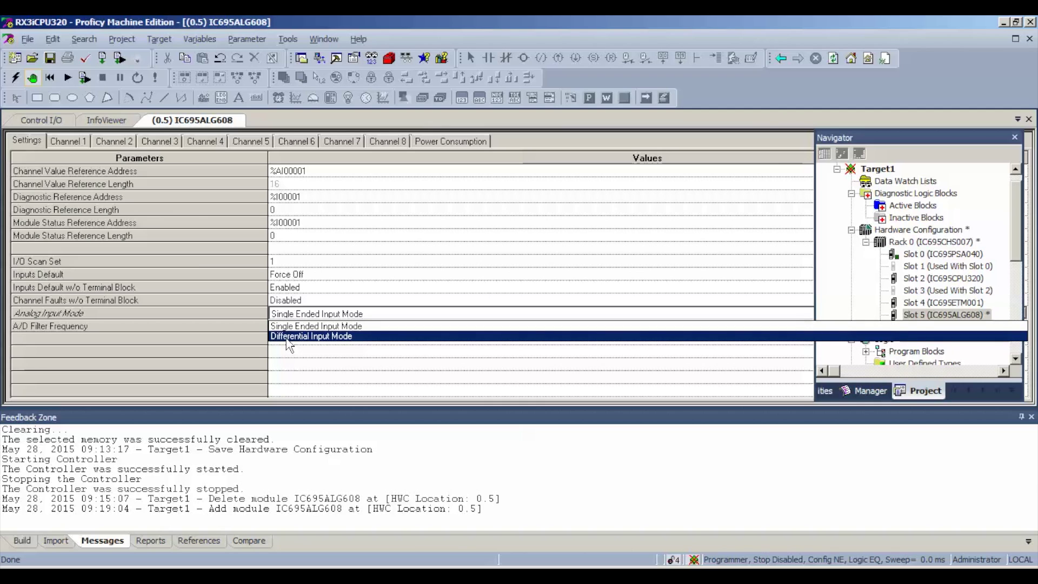
{"action": "left_click", "coordinate": [290, 337]}
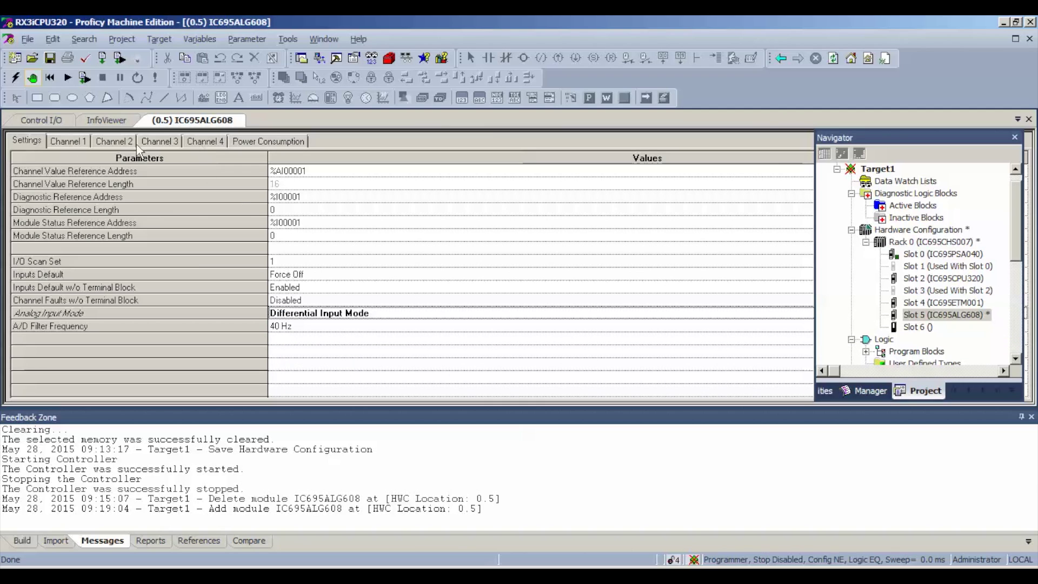
{"action": "left_click", "coordinate": [284, 318]}
{"action": "left_click", "coordinate": [291, 328]}
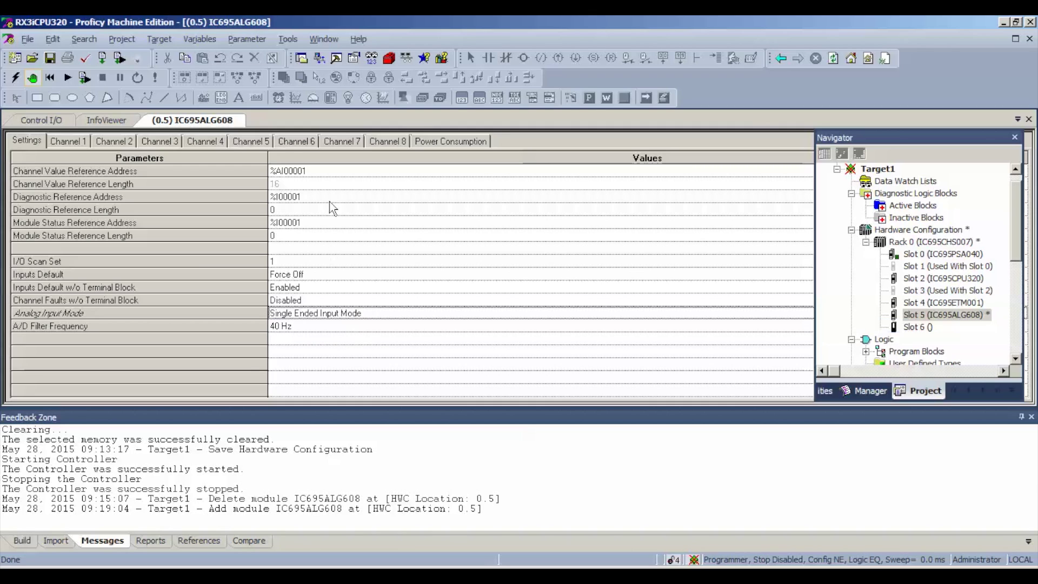
{"action": "left_click", "coordinate": [67, 143]}
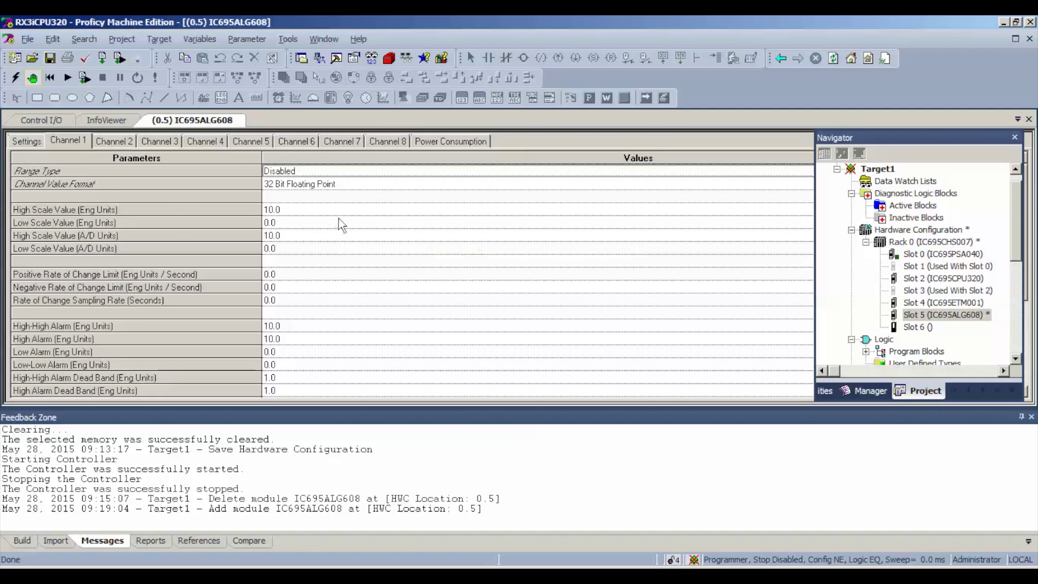
Set Channels 1 and 2 to Voltage/Current range type with 16 Bit Integer value format.
{"action": "left_click", "coordinate": [315, 172]}
{"action": "left_click", "coordinate": [315, 172]}
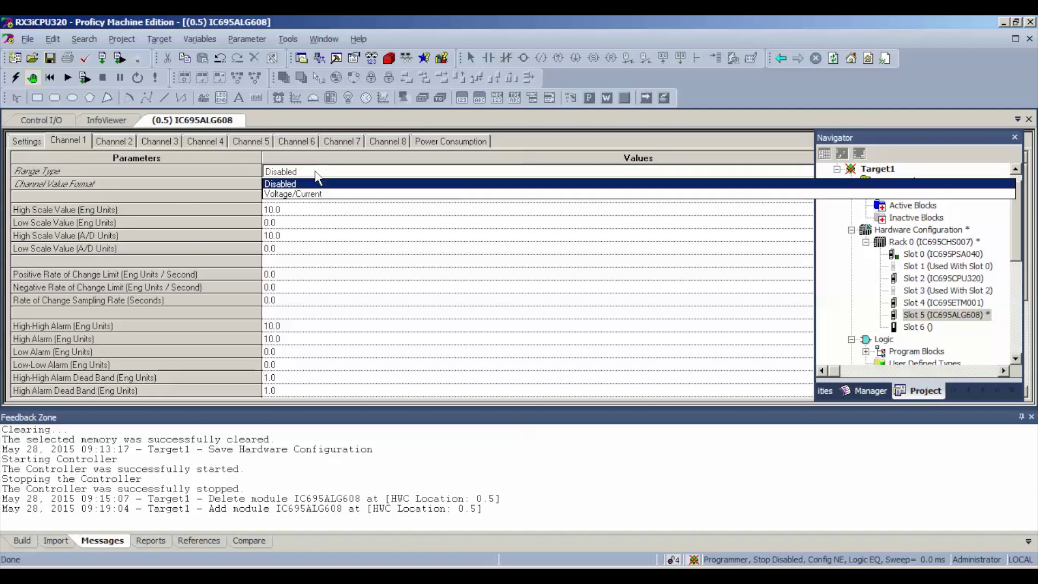
{"action": "left_click", "coordinate": [314, 195]}
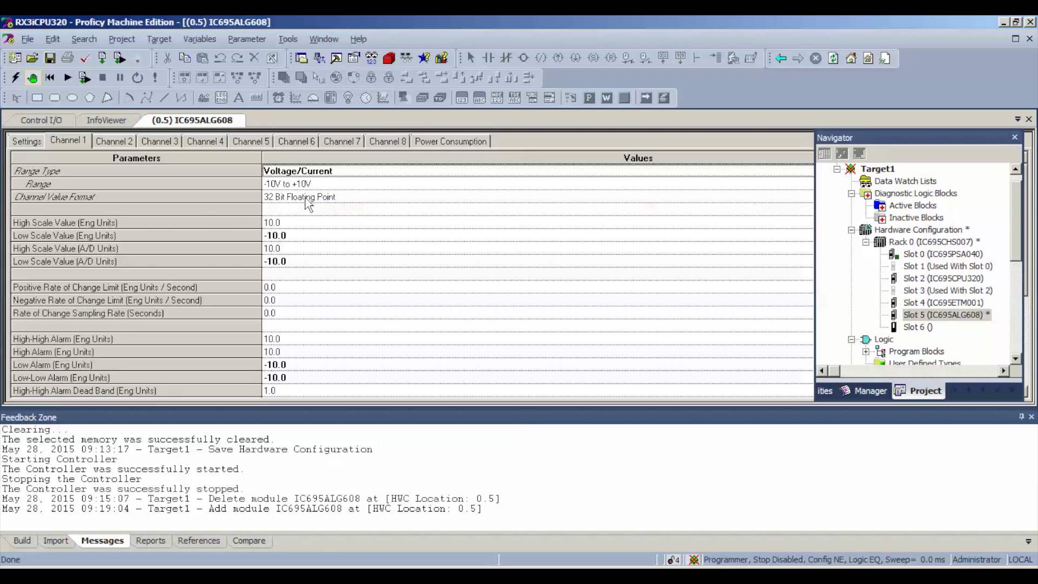
{"action": "left_click", "coordinate": [305, 199]}
{"action": "left_click", "coordinate": [306, 216]}
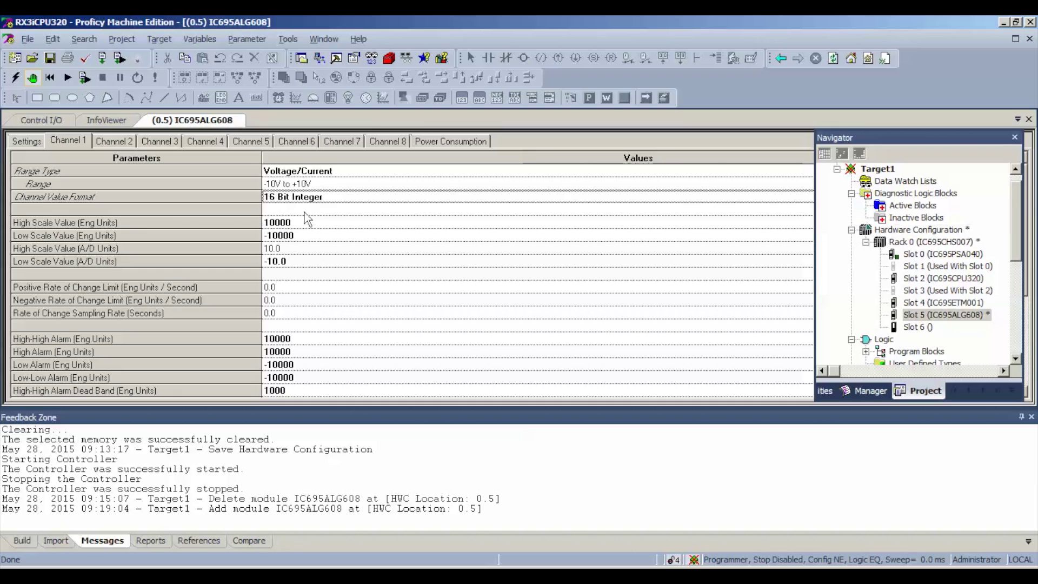
{"action": "left_click", "coordinate": [114, 141]}
{"action": "left_click", "coordinate": [281, 171]}
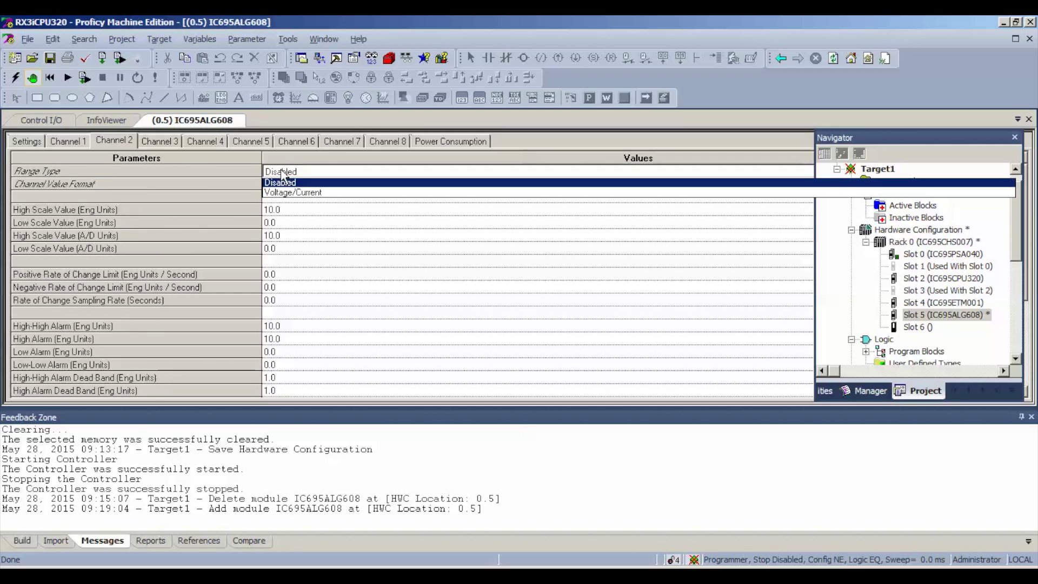
{"action": "left_click", "coordinate": [294, 193]}
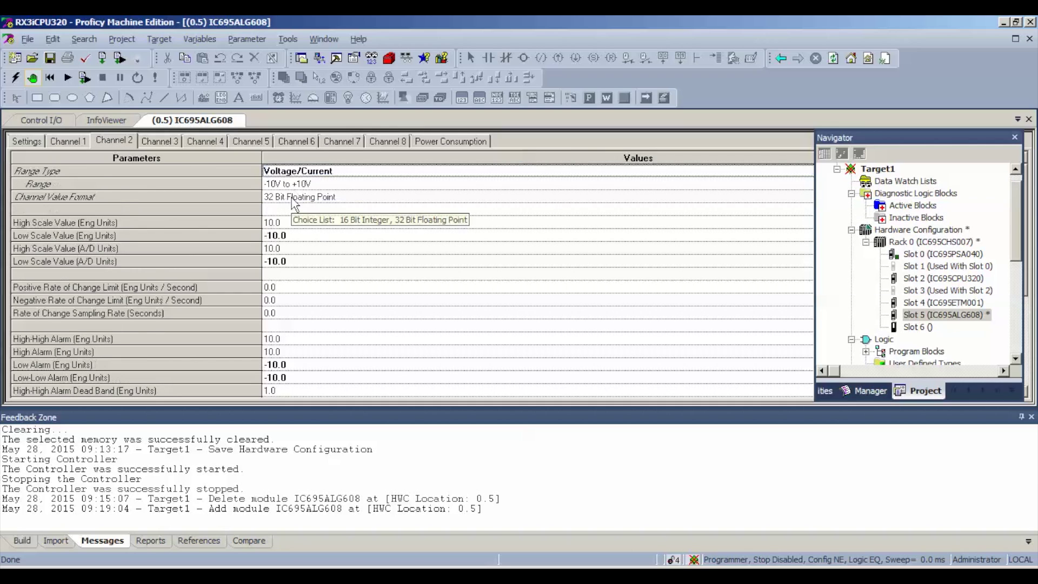
{"action": "left_click", "coordinate": [301, 198]}
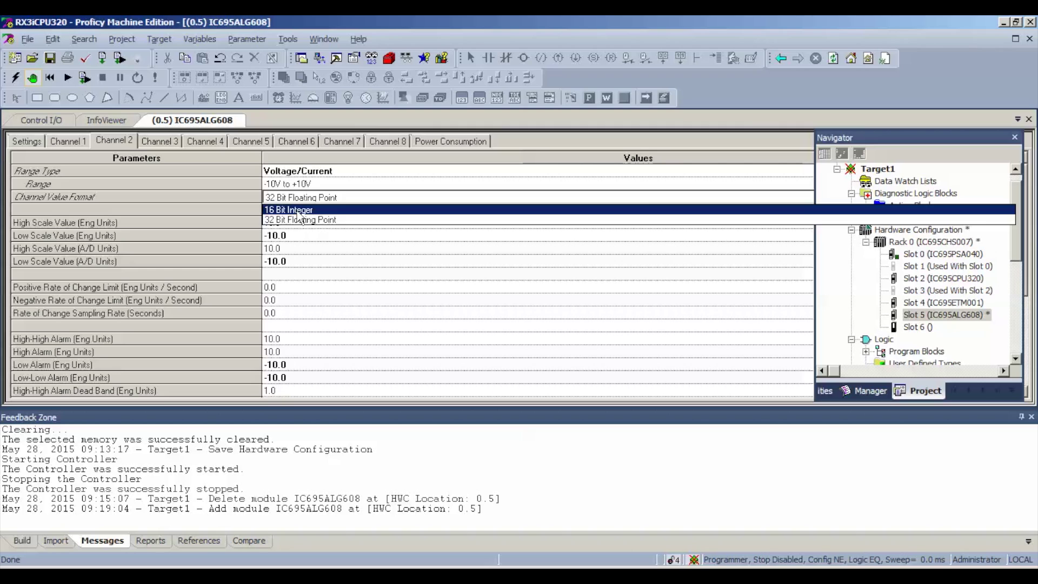
{"action": "left_click", "coordinate": [295, 209]}
Set Channels 3 and 4 to Voltage/Current range type with 16 Bit Integer value format.
{"action": "left_click", "coordinate": [161, 142]}
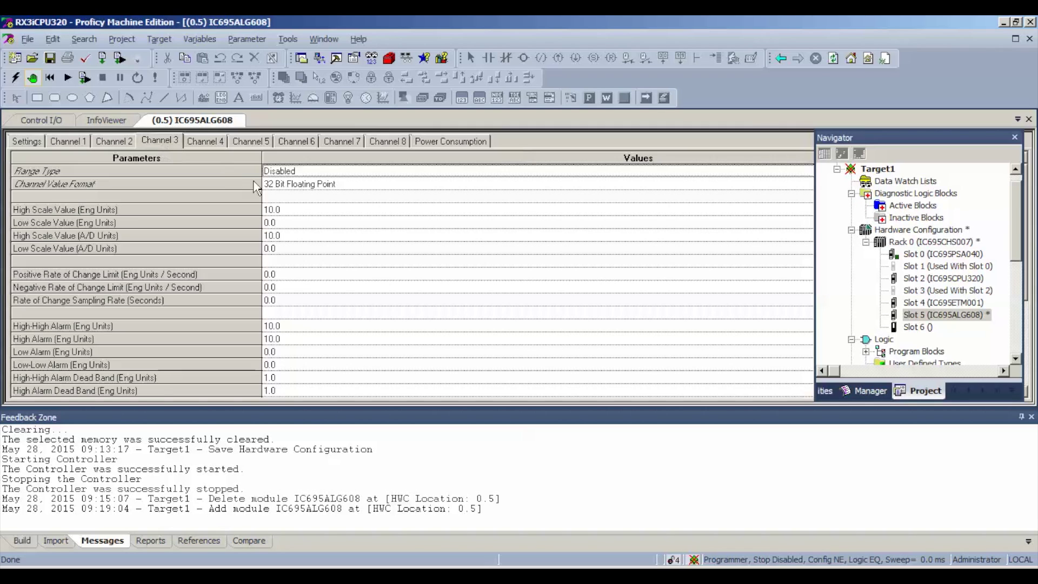
{"action": "left_click", "coordinate": [290, 173]}
{"action": "left_click", "coordinate": [300, 192]}
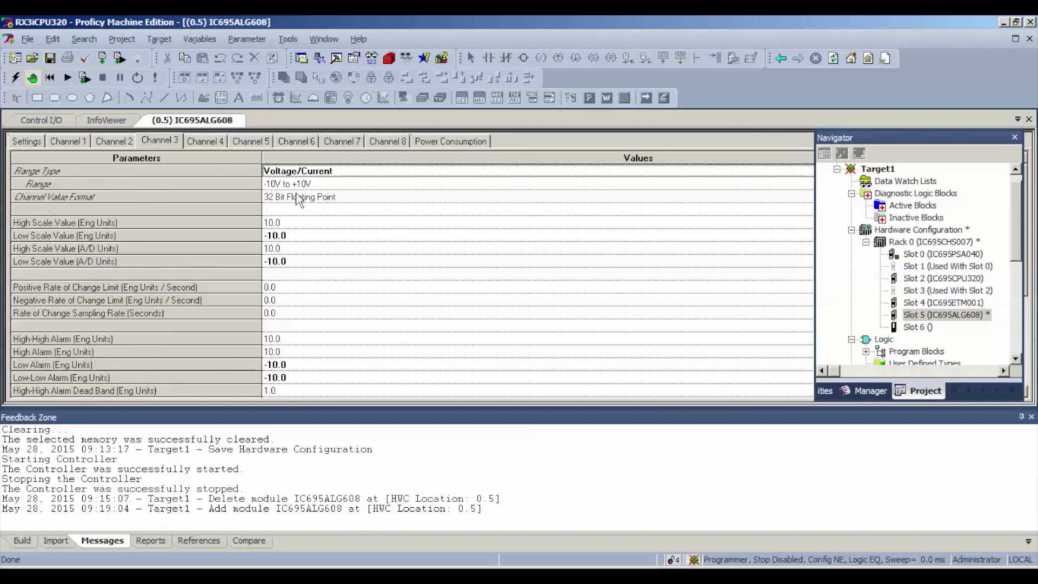
{"action": "left_click", "coordinate": [299, 197]}
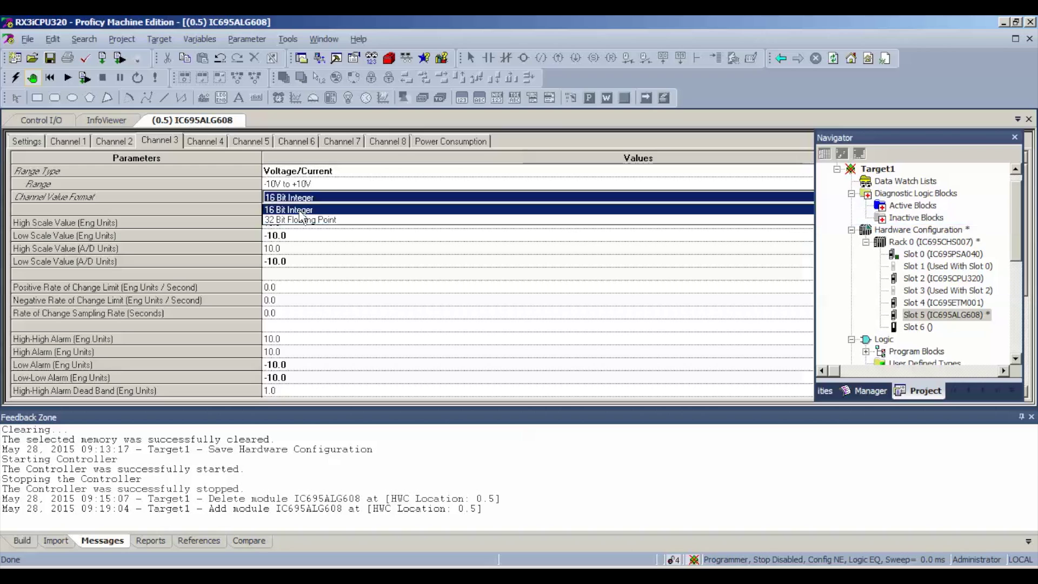
{"action": "left_click", "coordinate": [297, 210]}
{"action": "left_click", "coordinate": [207, 141]}
{"action": "left_click", "coordinate": [290, 171]}
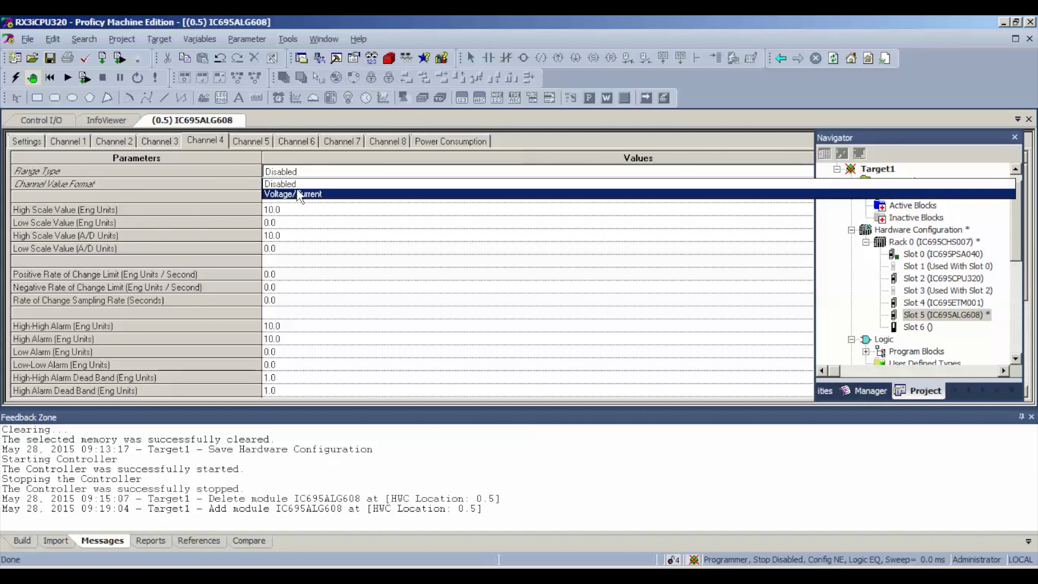
{"action": "left_click", "coordinate": [301, 194]}
{"action": "left_click", "coordinate": [298, 209]}
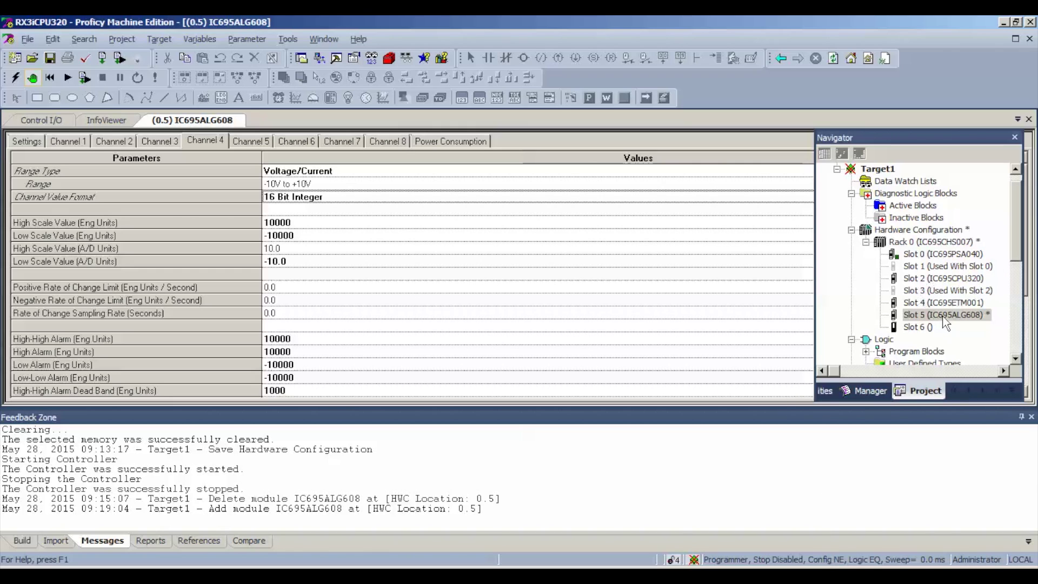
Clear the Controller and IO fault tables on the target and confirm.
{"action": "left_click", "coordinate": [155, 41]}
{"action": "mouse_move", "coordinate": [198, 236]}
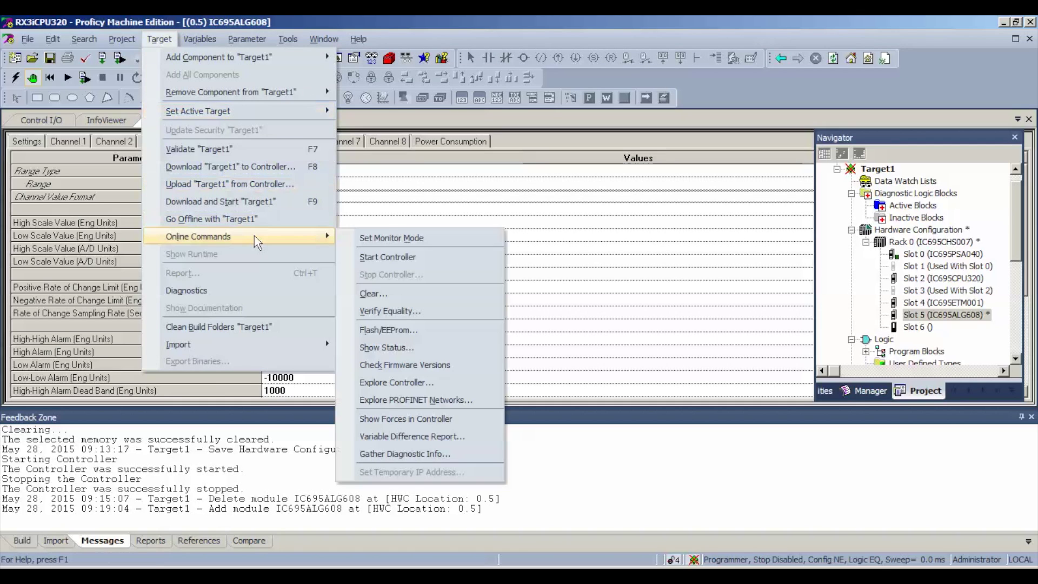
{"action": "left_click", "coordinate": [381, 292]}
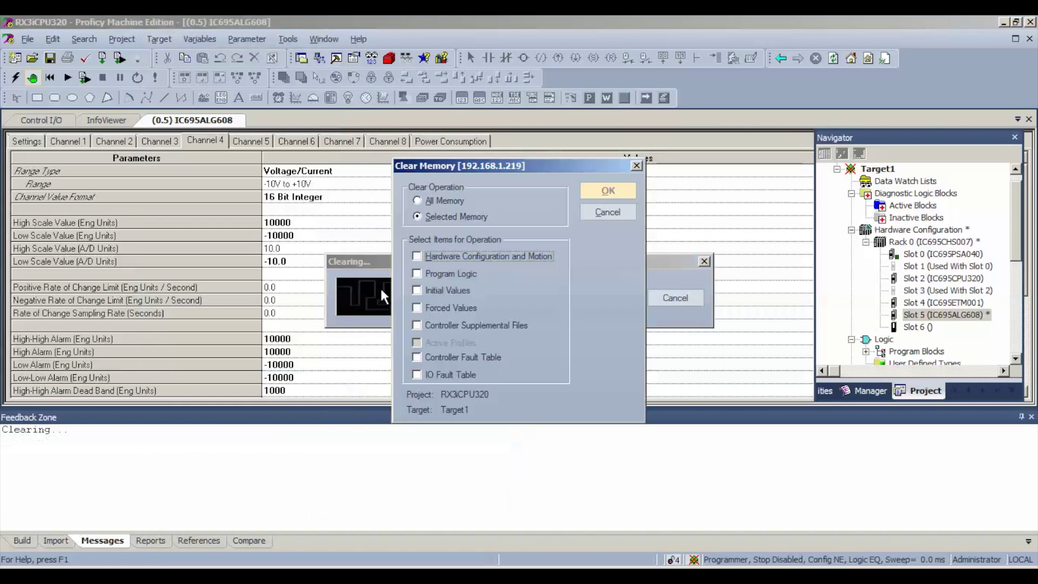
{"action": "left_click", "coordinate": [416, 358]}
{"action": "left_click", "coordinate": [417, 375]}
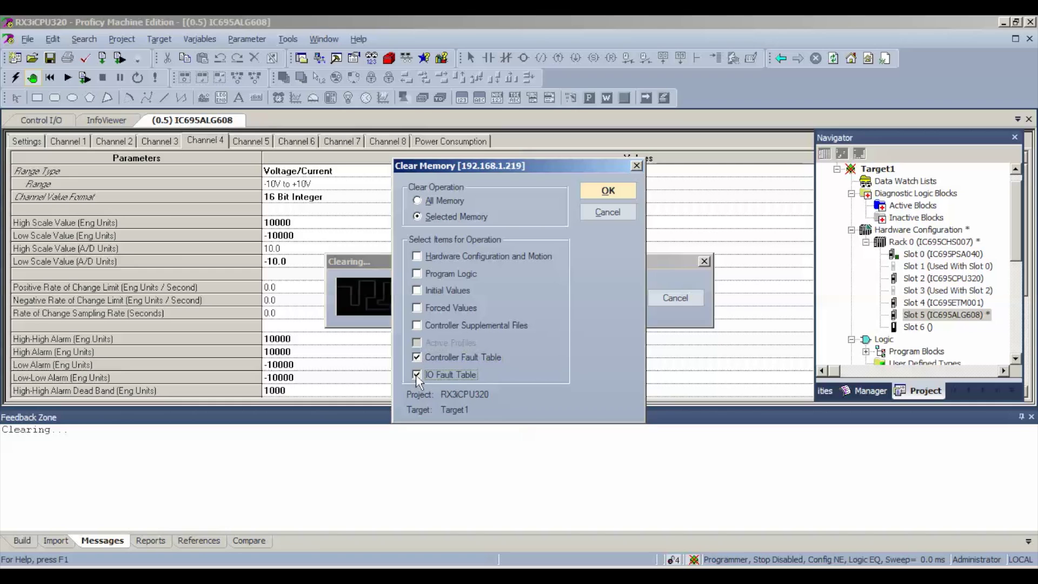
{"action": "left_click", "coordinate": [597, 198]}
{"action": "left_click", "coordinate": [489, 327]}
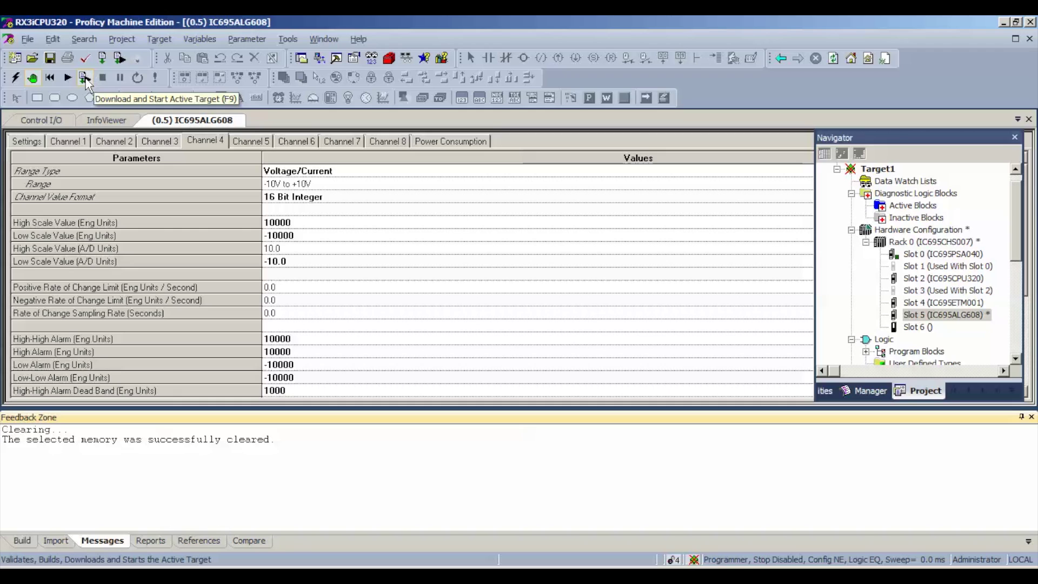
Download the configuration and logic, then start the controller with outputs enabled.
{"action": "left_click", "coordinate": [85, 78]}
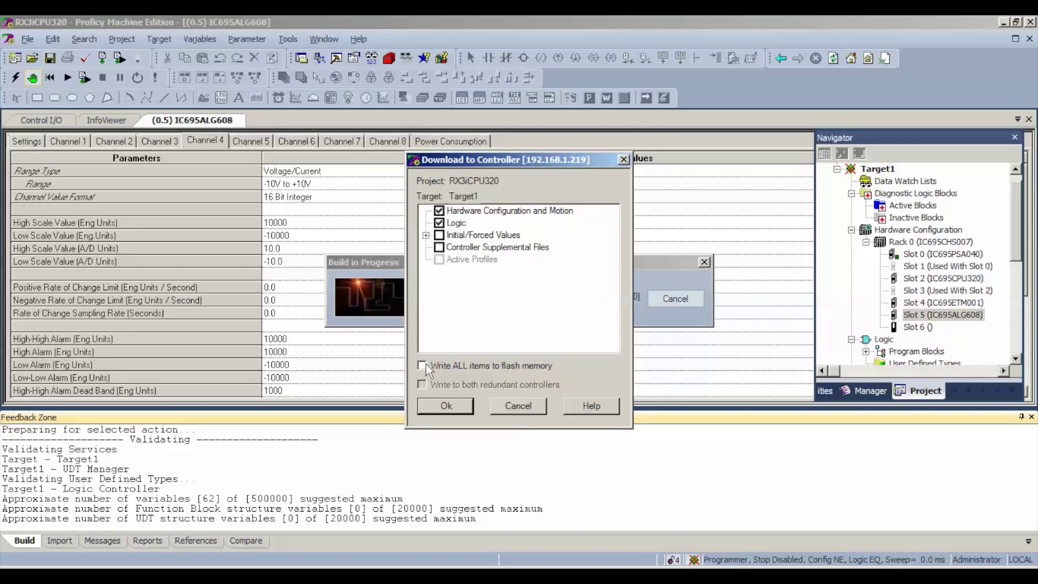
{"action": "left_click", "coordinate": [446, 405]}
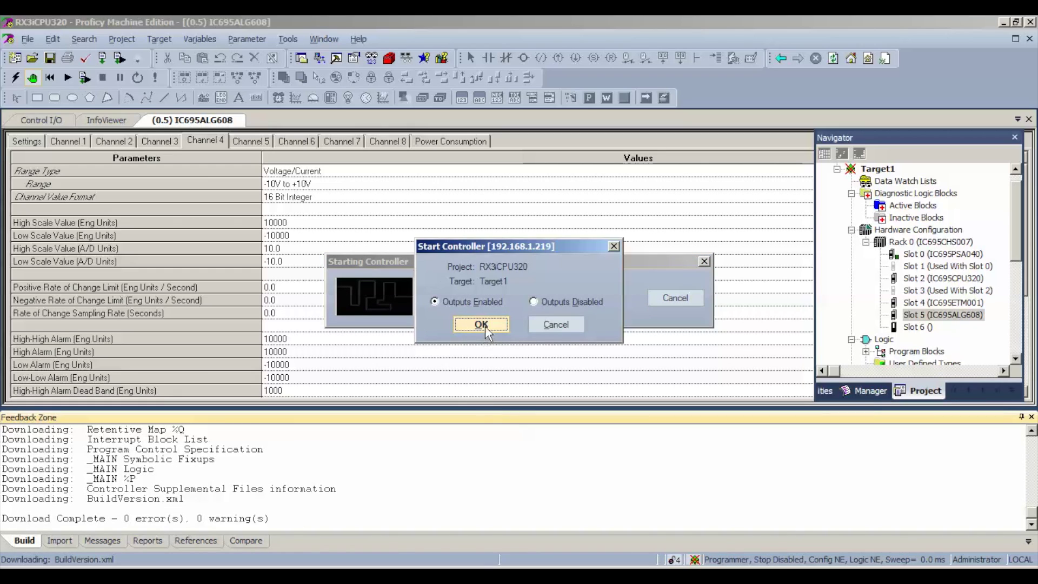
{"action": "left_click", "coordinate": [485, 326]}
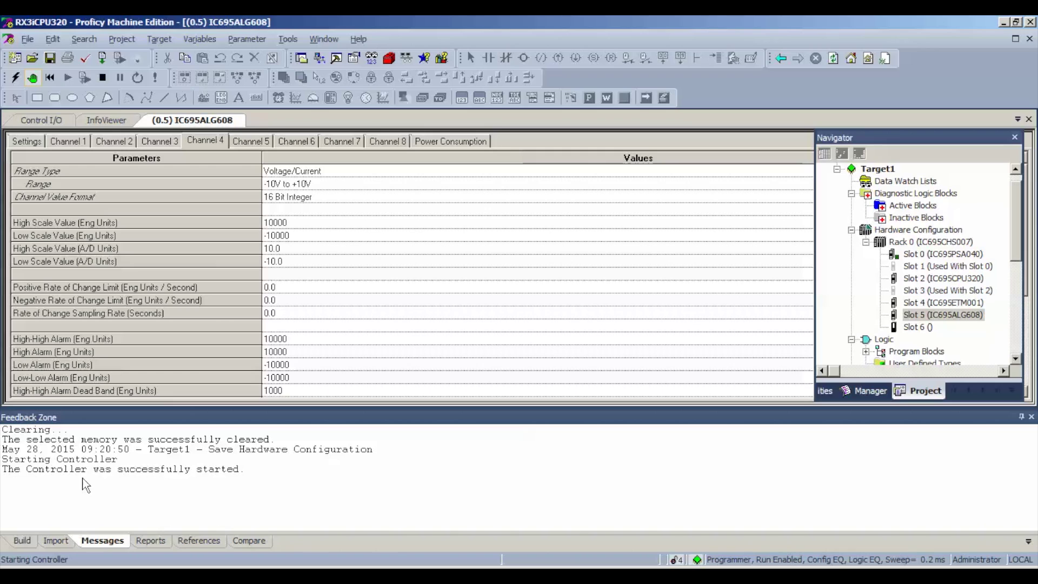
Check the empty controller fault table, then return to the IC695ALG608 parameters and Reference View Tables.
{"action": "left_click", "coordinate": [156, 41]}
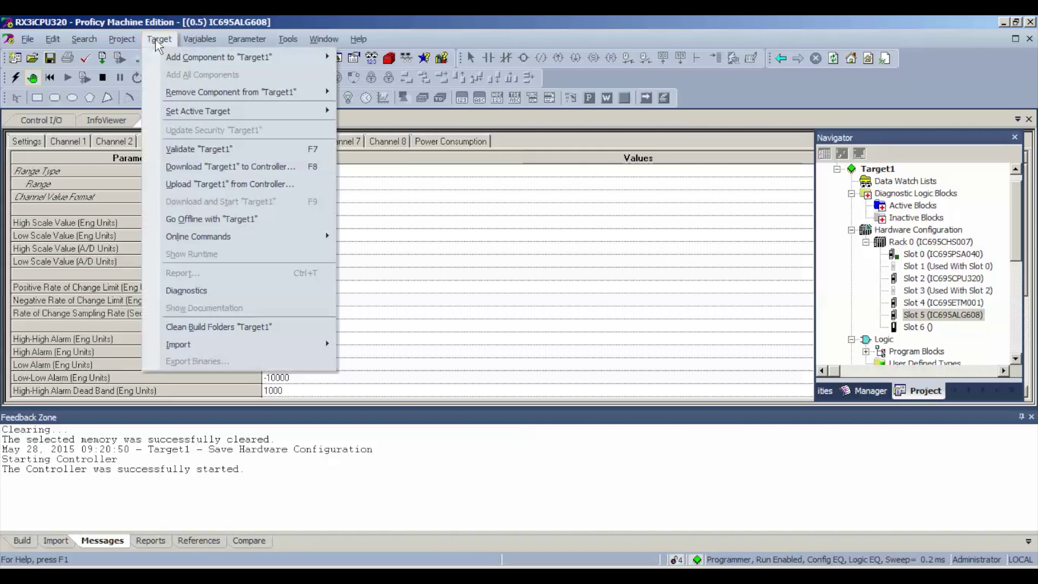
{"action": "left_click", "coordinate": [213, 293]}
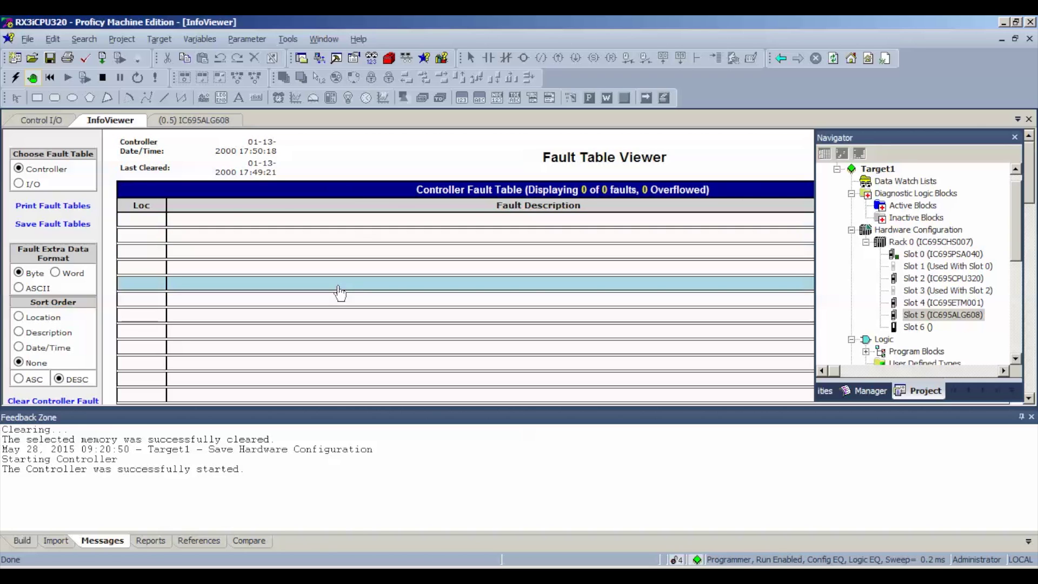
{"action": "left_click", "coordinate": [204, 120]}
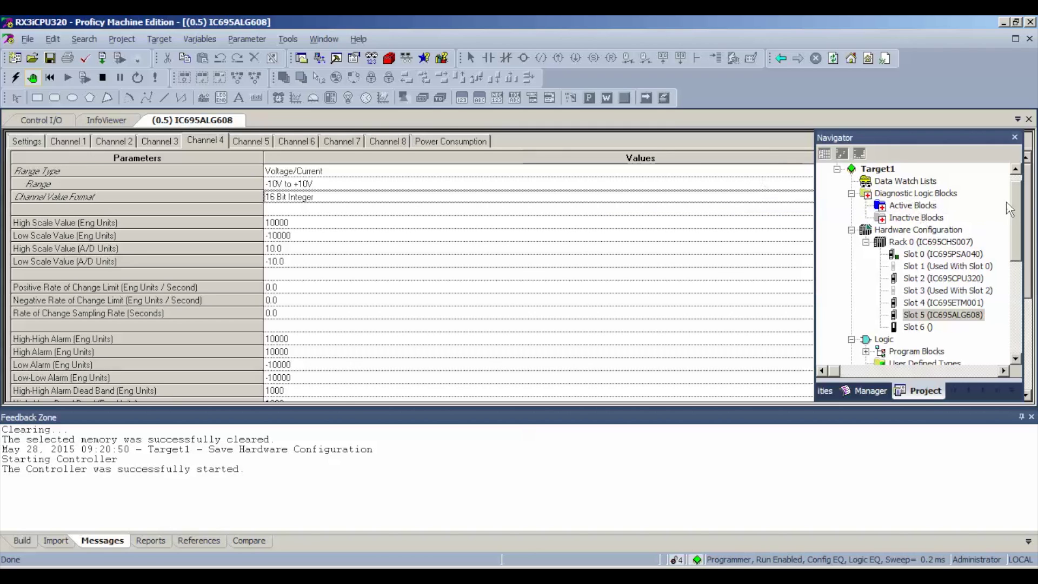
{"action": "scroll", "coordinate": [1003, 233], "scroll_direction": "down", "scroll_amount": 3}
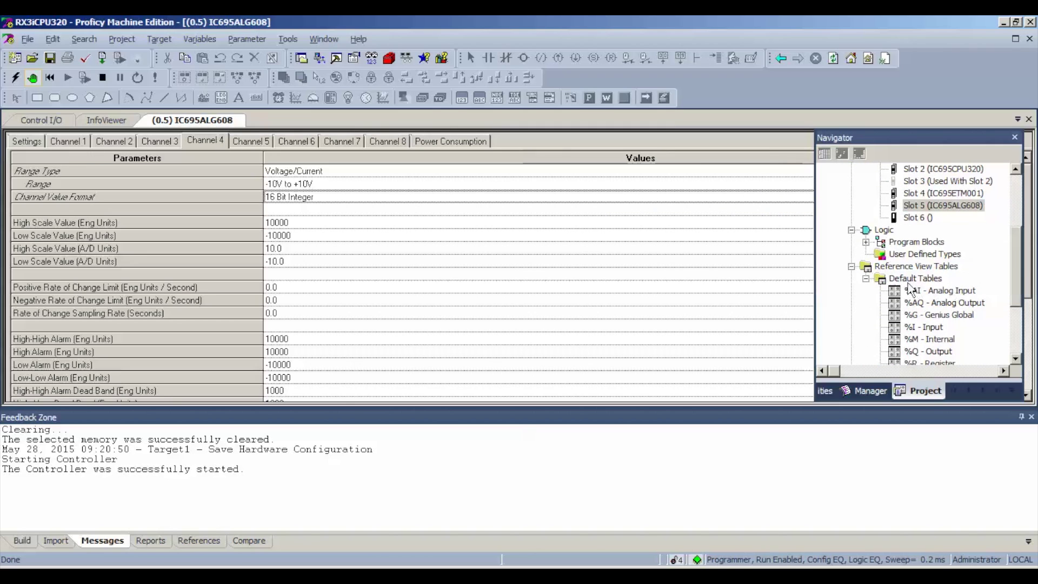
Monitor live readings in the %AI analog input table, then request a controller stop.
{"action": "double_click", "coordinate": [914, 291]}
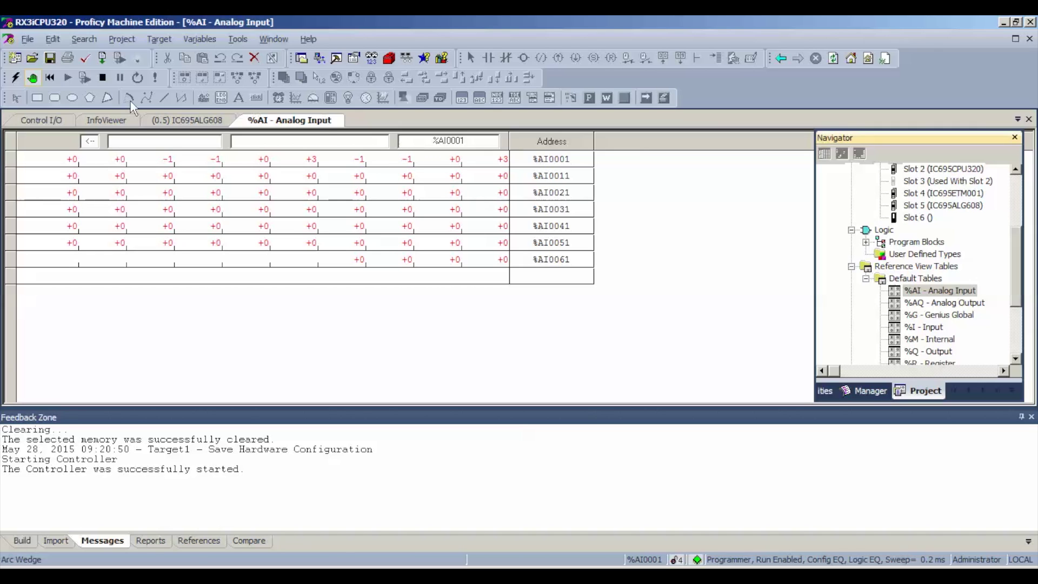
{"action": "left_click", "coordinate": [102, 77]}
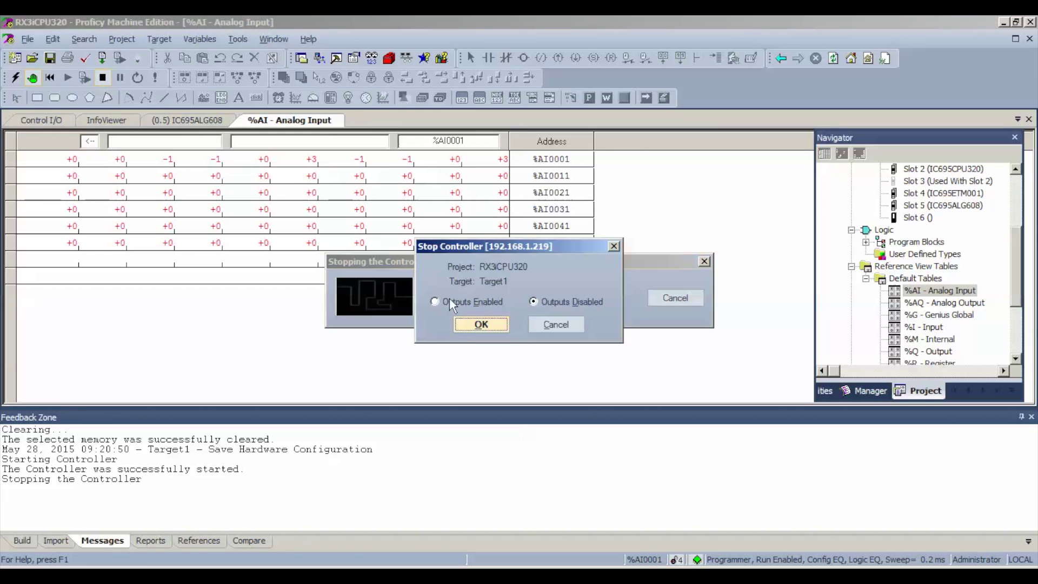
Stop the controller and set Channels 1 and 2 to the 4mA to 20mA range.
{"action": "left_click", "coordinate": [481, 324]}
{"action": "left_click", "coordinate": [208, 122]}
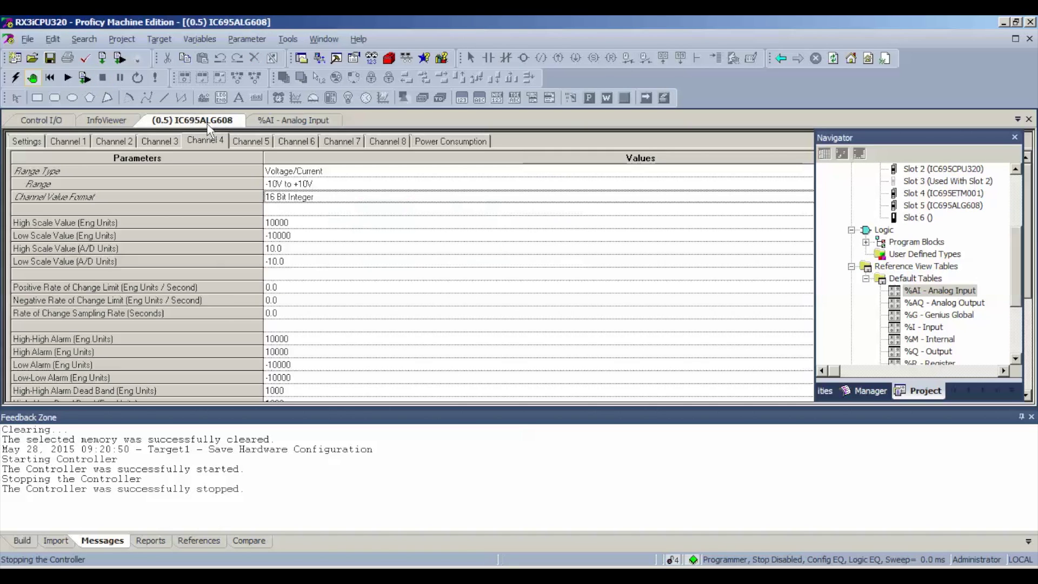
{"action": "left_click", "coordinate": [75, 142]}
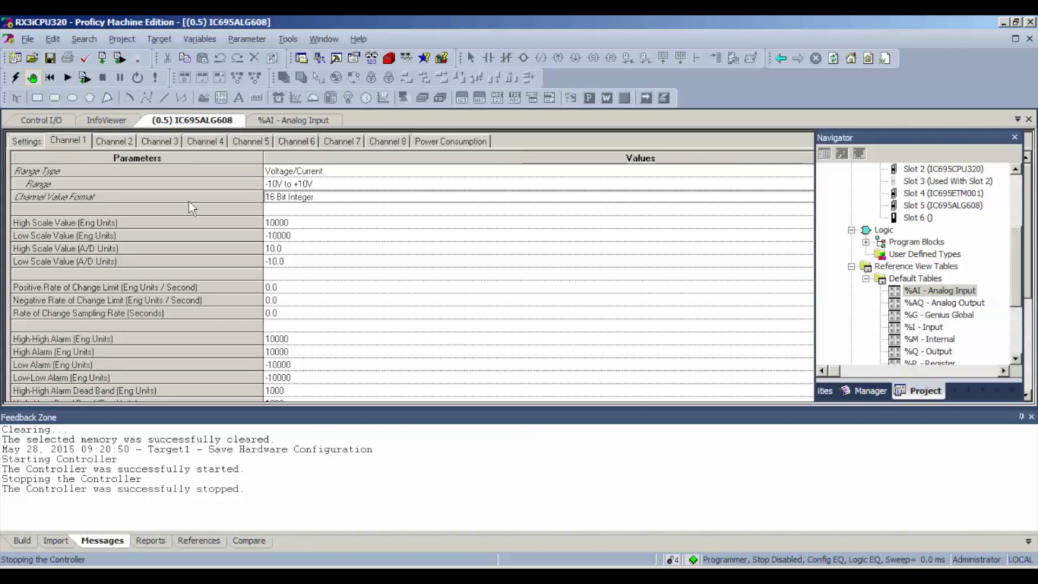
{"action": "left_click", "coordinate": [292, 184]}
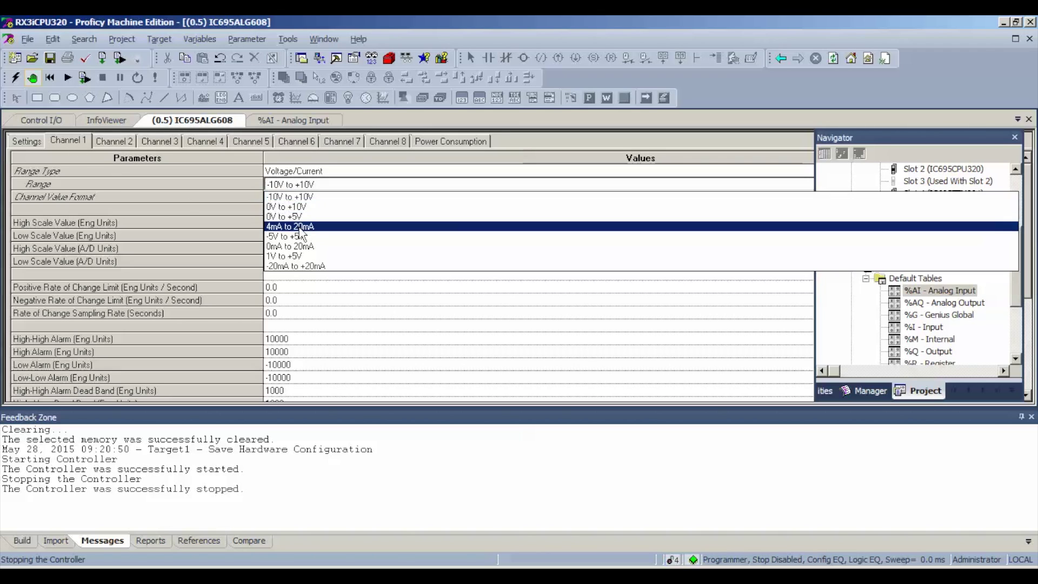
{"action": "left_click", "coordinate": [299, 227]}
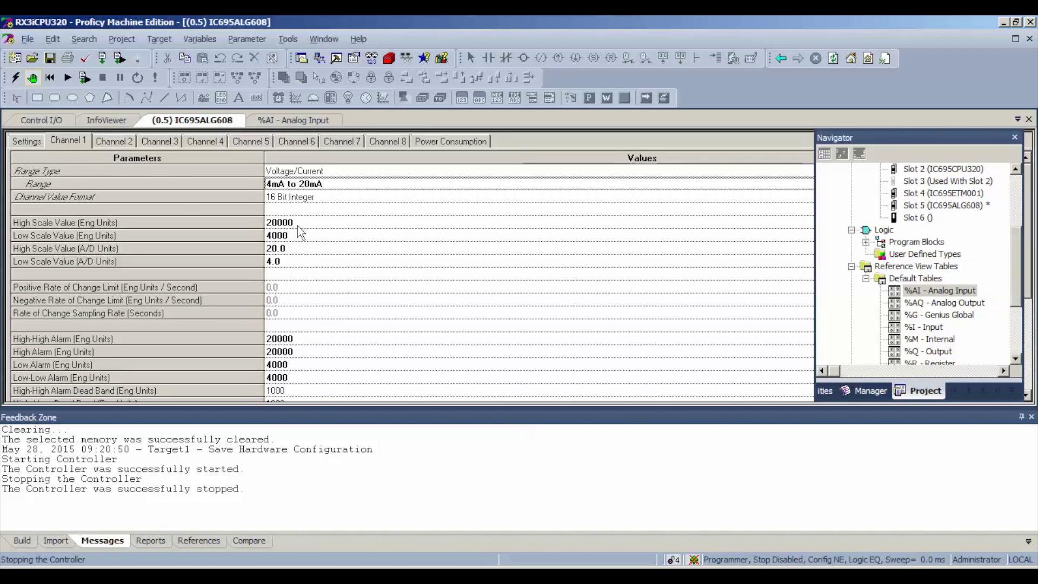
{"action": "left_click", "coordinate": [114, 141]}
{"action": "left_click", "coordinate": [292, 185]}
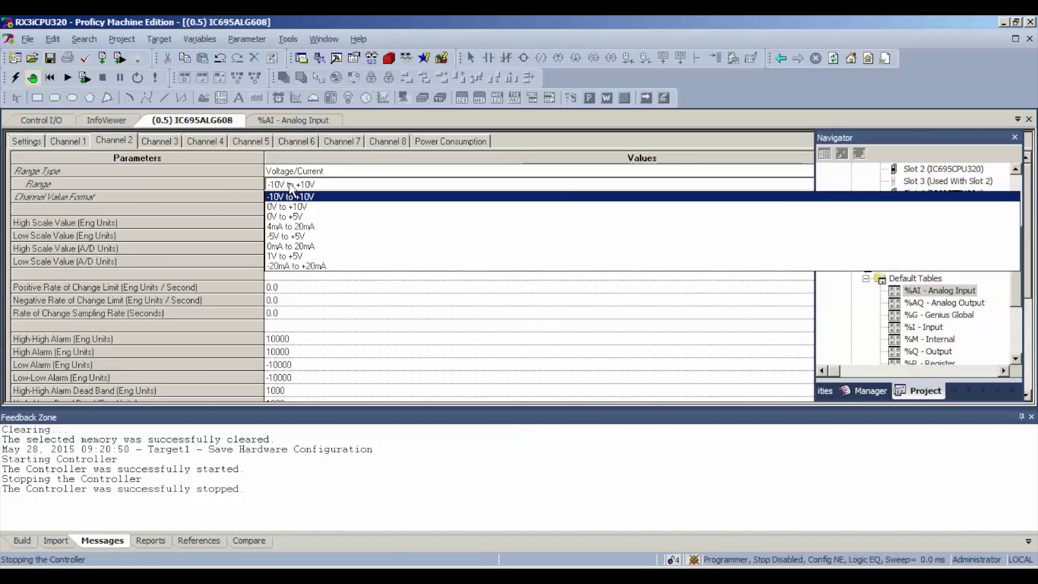
{"action": "left_click", "coordinate": [294, 227]}
Set Channels 3 and 4 to the 4mA to 20mA range.
{"action": "left_click", "coordinate": [169, 142]}
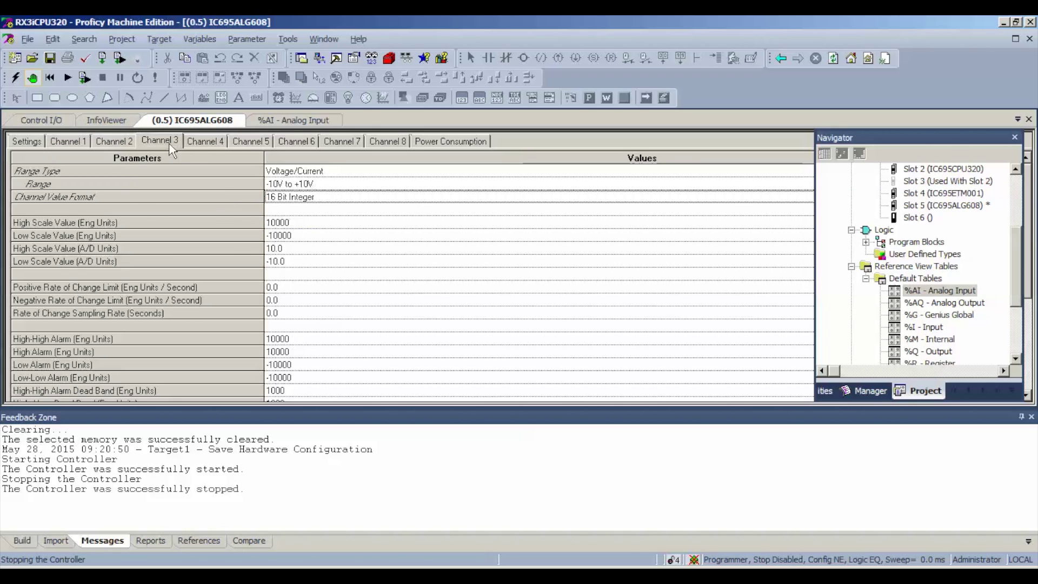
{"action": "left_click", "coordinate": [292, 185]}
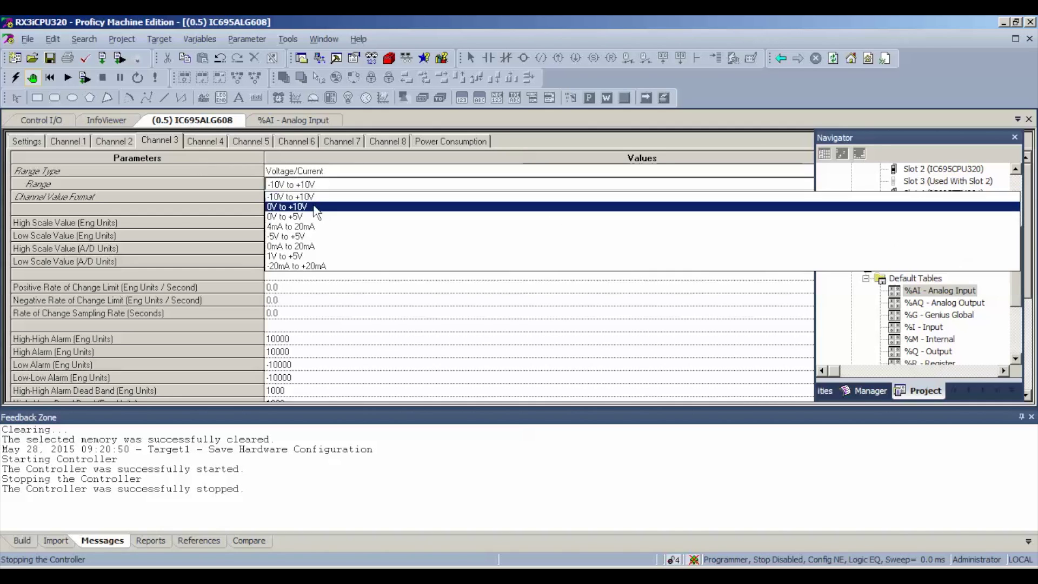
{"action": "left_click", "coordinate": [309, 232]}
{"action": "left_click", "coordinate": [213, 142]}
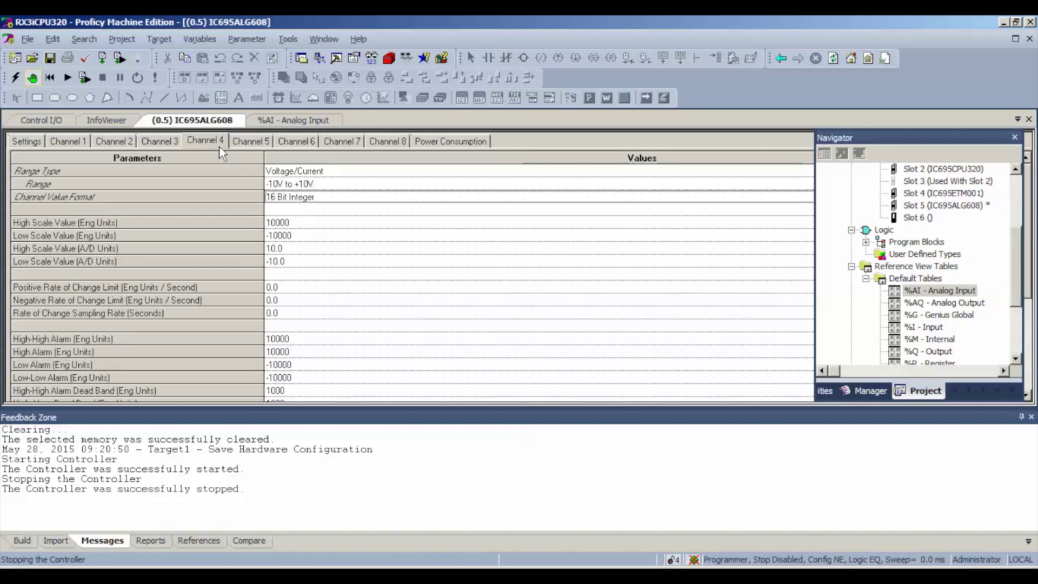
{"action": "left_click", "coordinate": [306, 184]}
{"action": "left_click", "coordinate": [303, 232]}
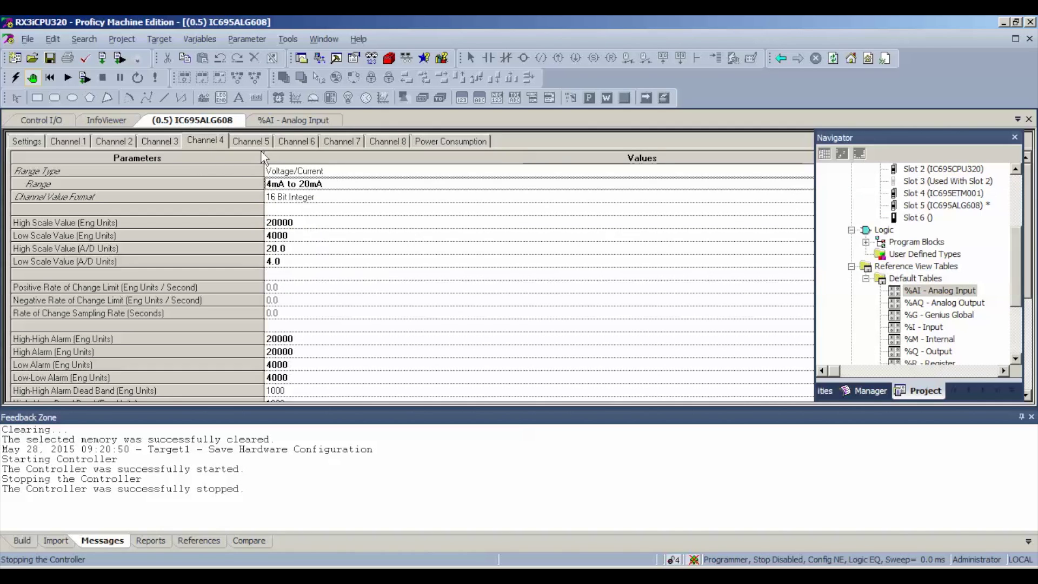
{"action": "left_click", "coordinate": [152, 38]}
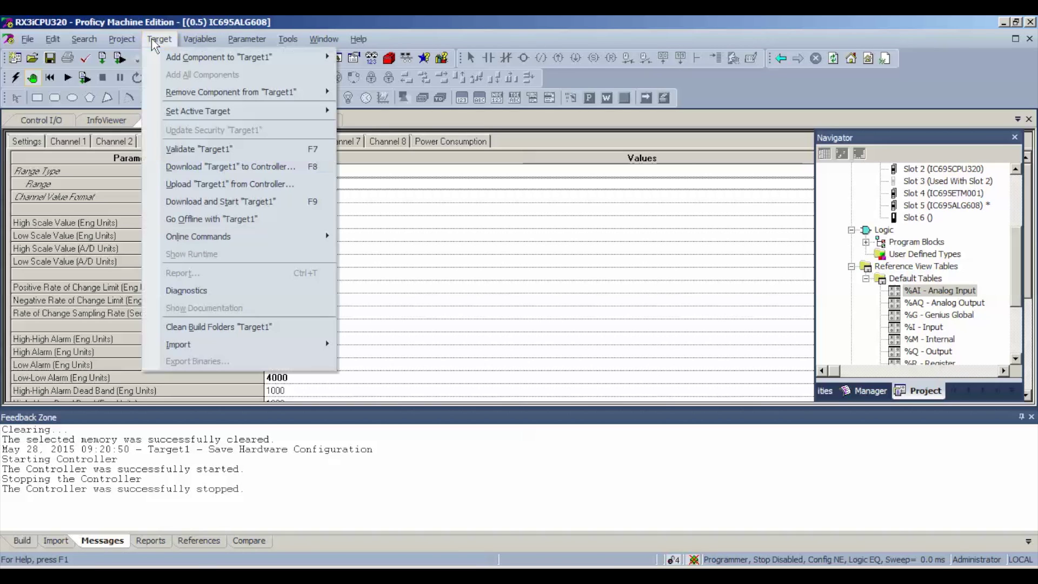
{"action": "mouse_move", "coordinate": [198, 235]}
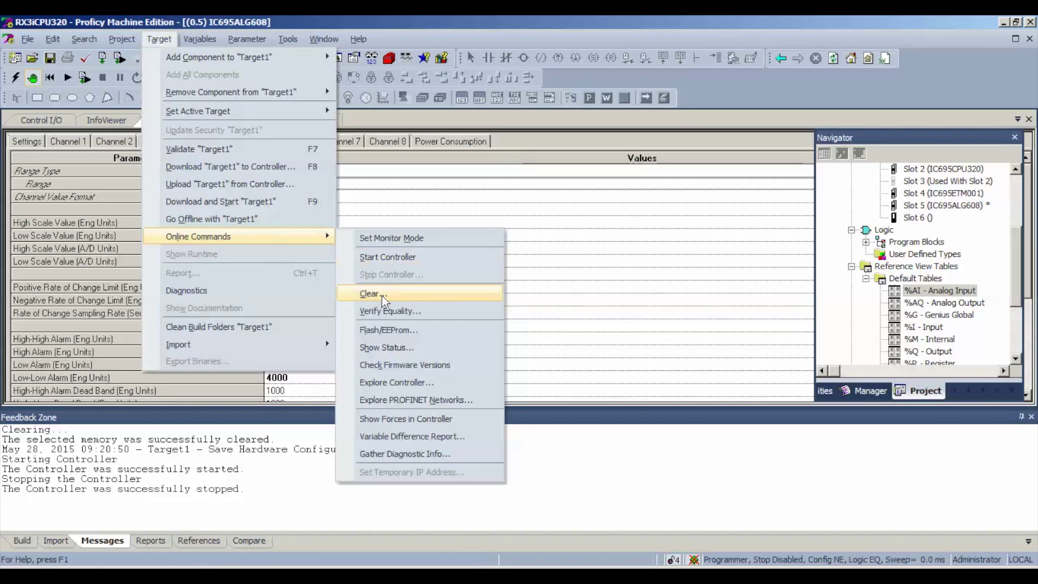
Clear the Controller and IO fault tables and confirm.
{"action": "left_click", "coordinate": [382, 295]}
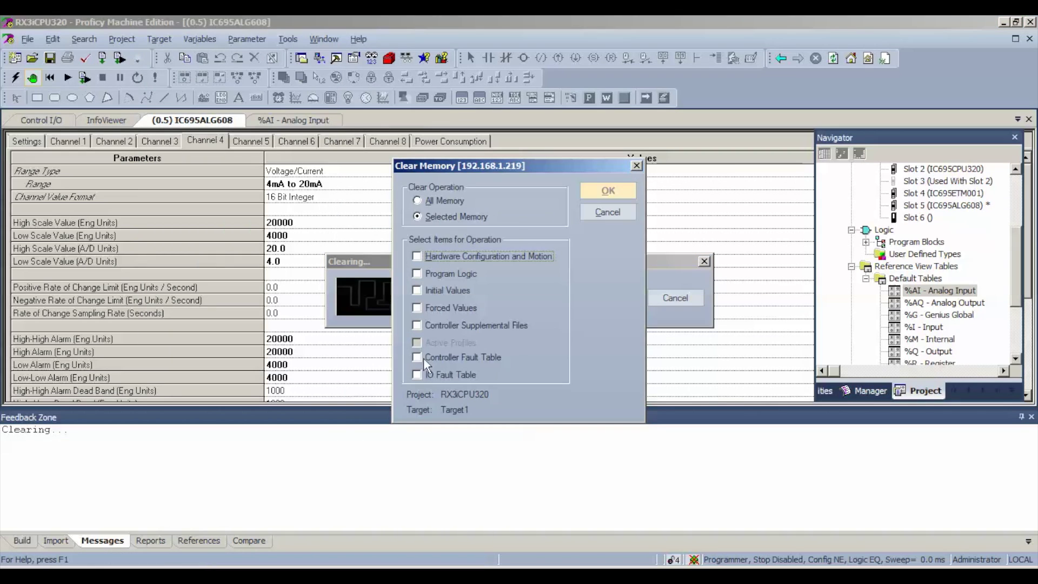
{"action": "left_click", "coordinate": [423, 358]}
{"action": "left_click", "coordinate": [419, 373]}
{"action": "left_click", "coordinate": [608, 192]}
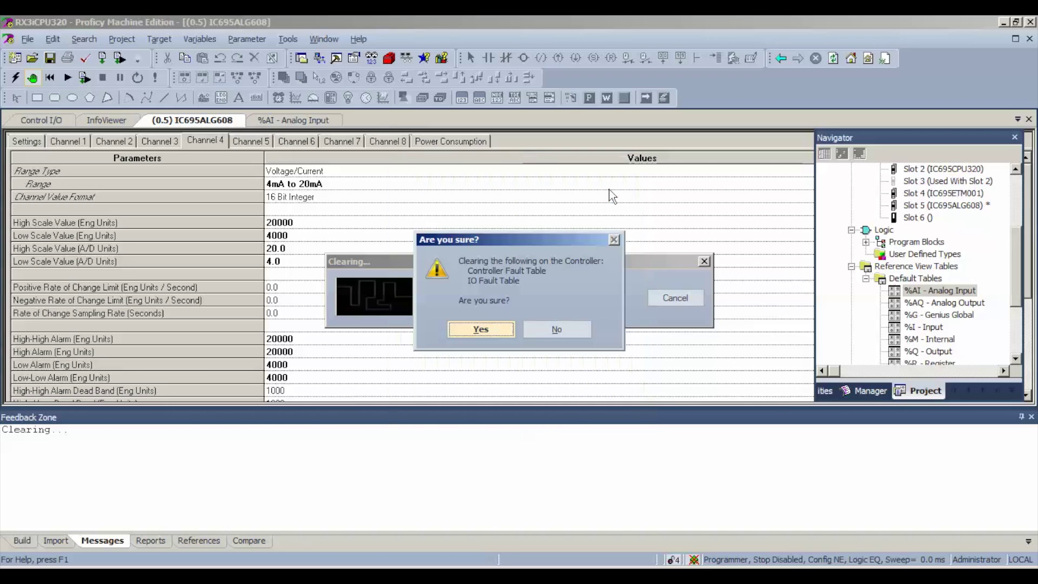
{"action": "left_click", "coordinate": [494, 340]}
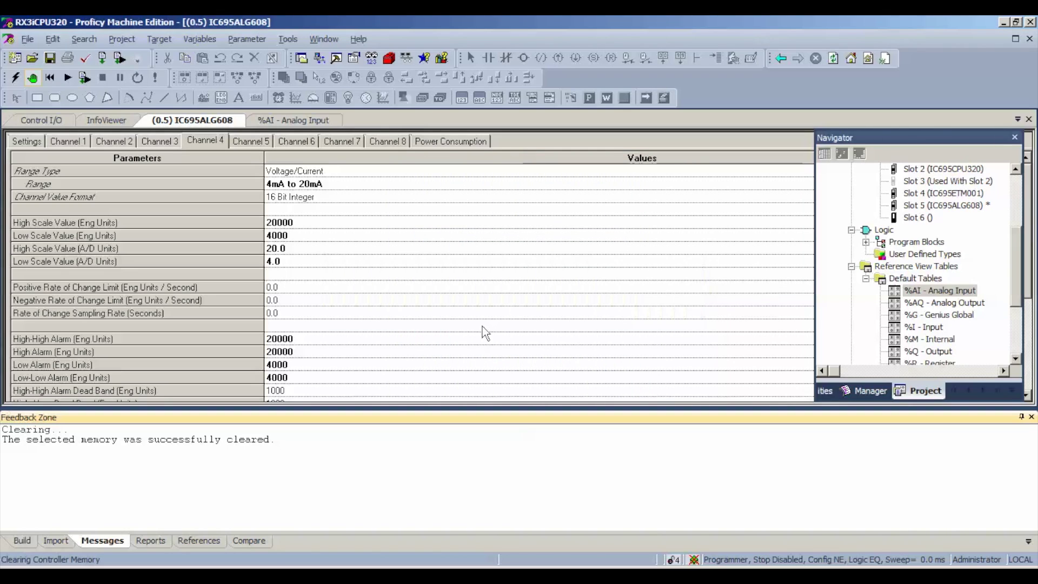
Download the 4–20 mA configuration and start the controller.
{"action": "left_click", "coordinate": [85, 78]}
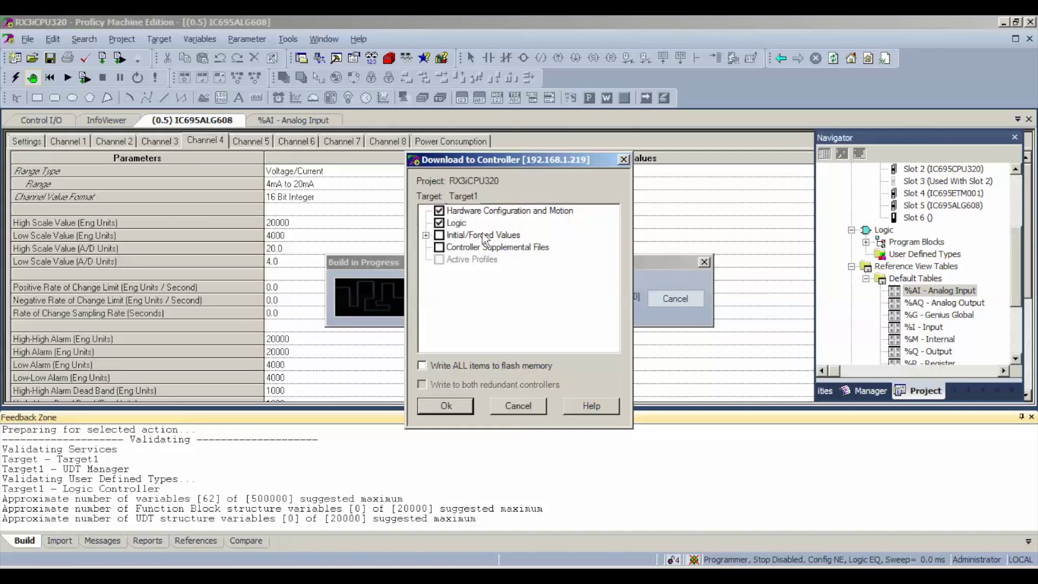
{"action": "left_click", "coordinate": [439, 405]}
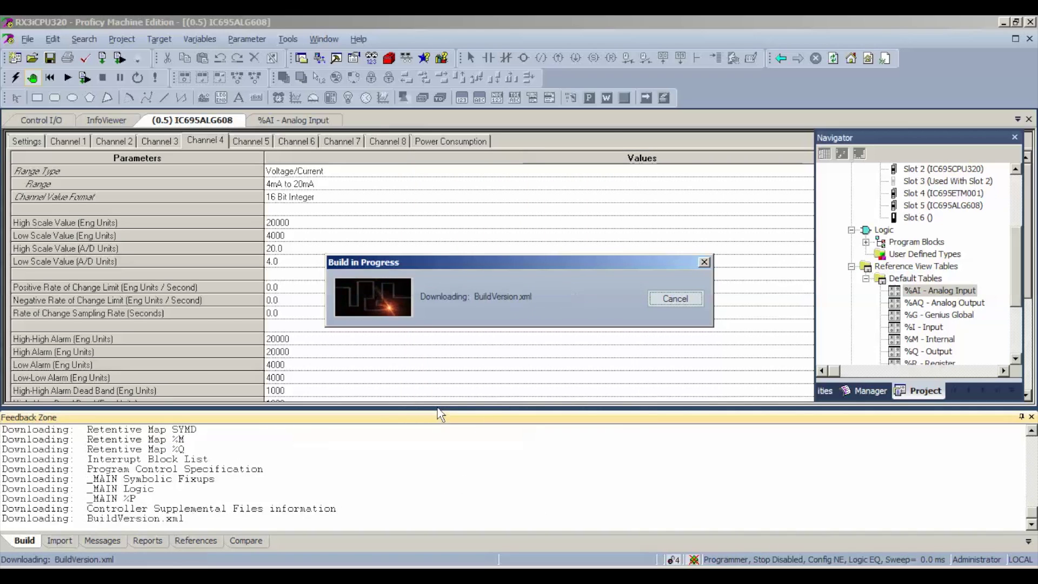
{"action": "left_click", "coordinate": [486, 325]}
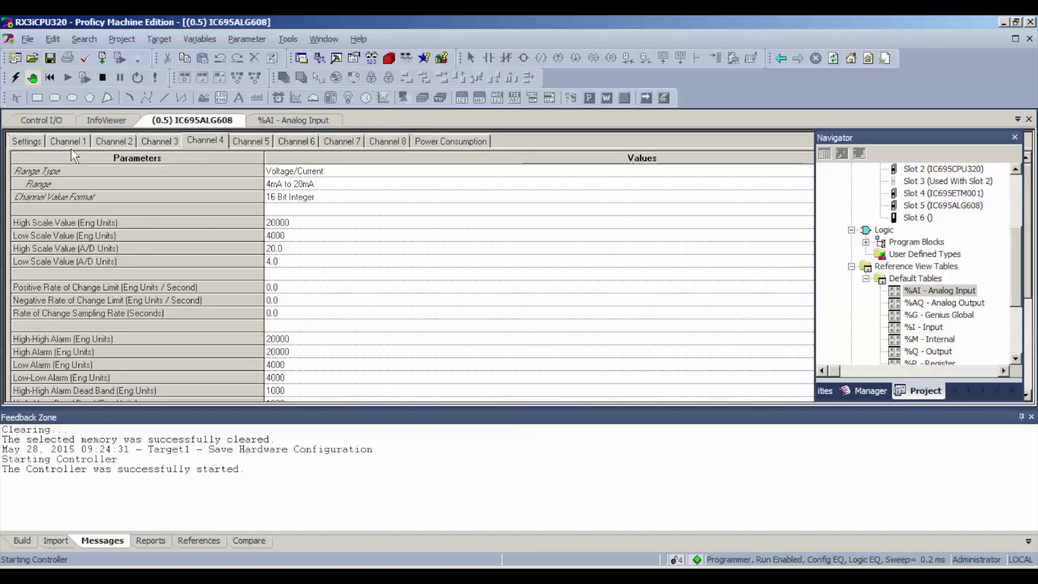
Review the Channel 3 and Channel 2 settings, then go back to the %AI table.
{"action": "left_click", "coordinate": [157, 141]}
{"action": "left_click", "coordinate": [111, 141]}
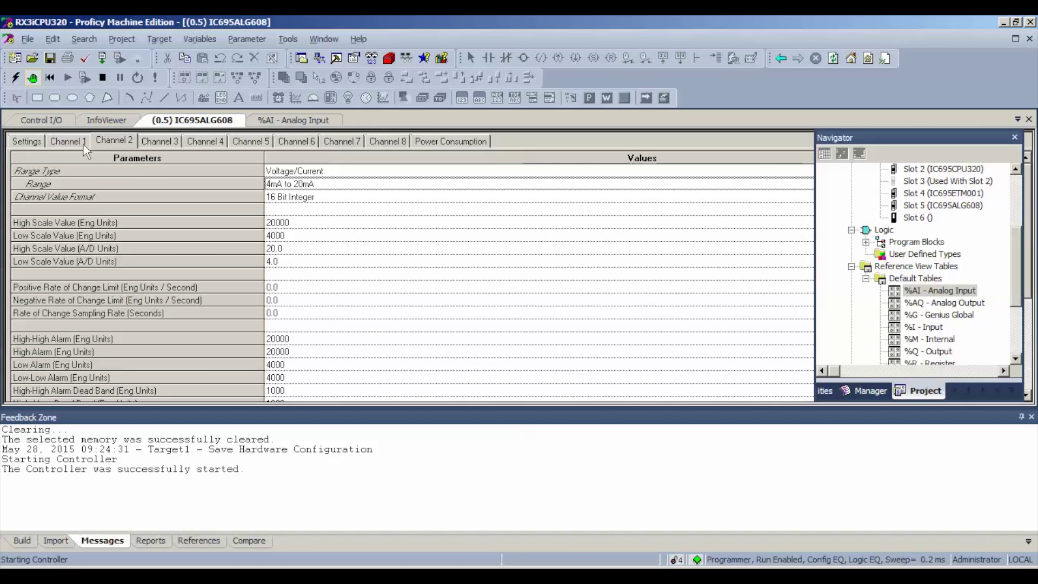
{"action": "left_click", "coordinate": [276, 120]}
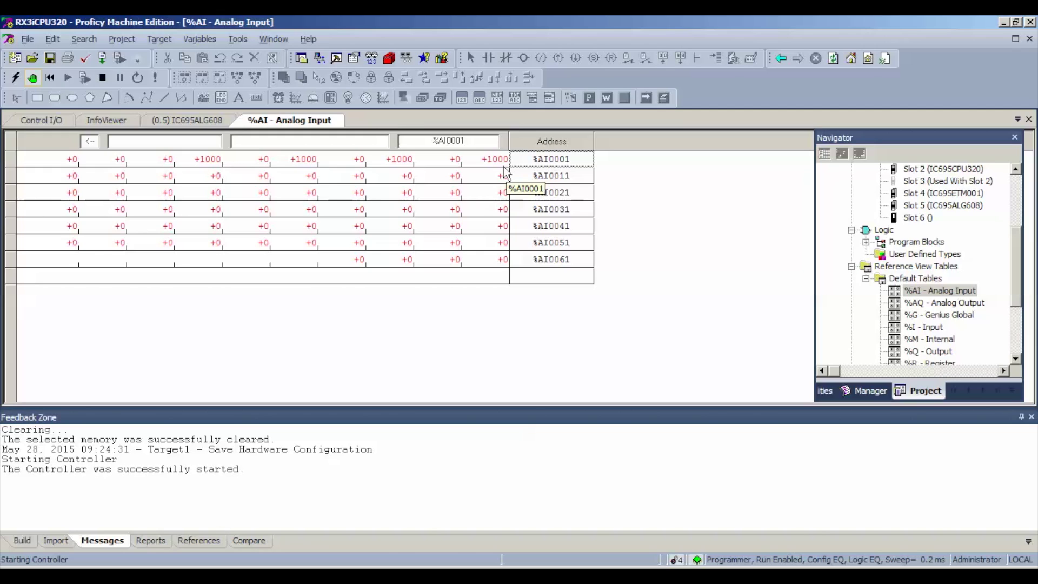
{"action": "left_click", "coordinate": [104, 80]}
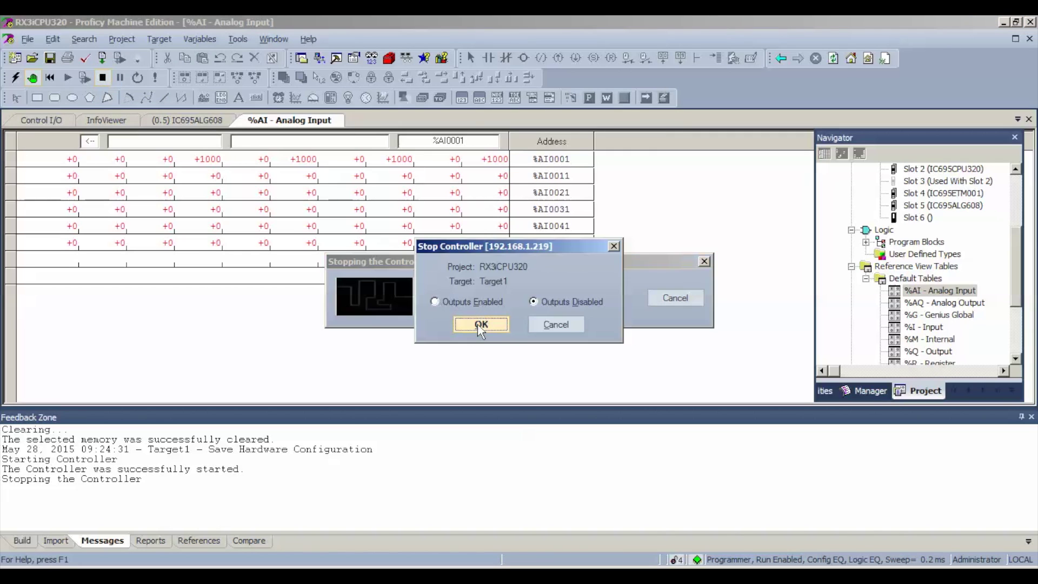
{"action": "left_click", "coordinate": [478, 325]}
{"action": "left_click", "coordinate": [171, 120]}
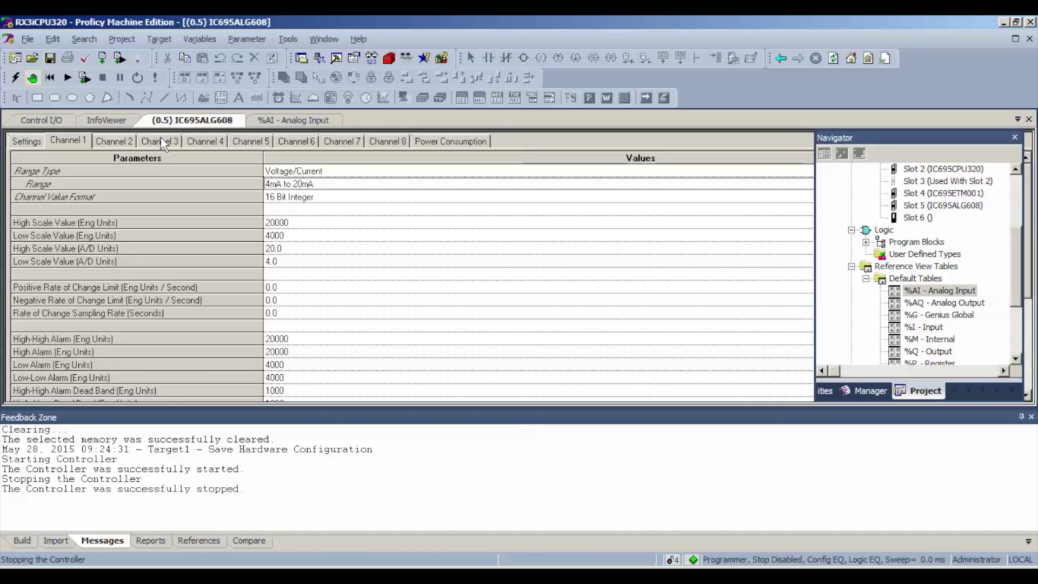
{"action": "left_click", "coordinate": [24, 142]}
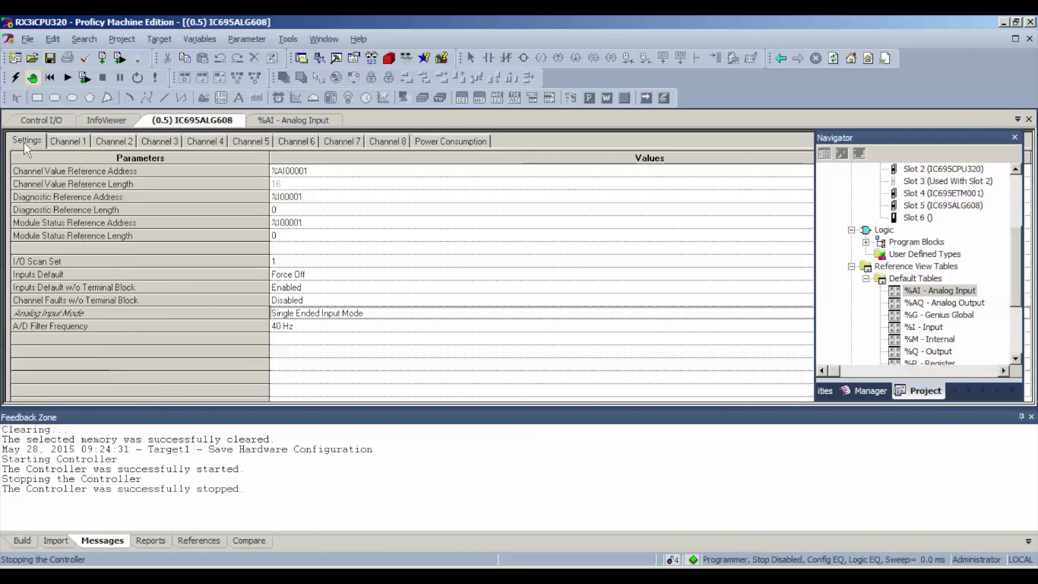
{"action": "left_click", "coordinate": [293, 314]}
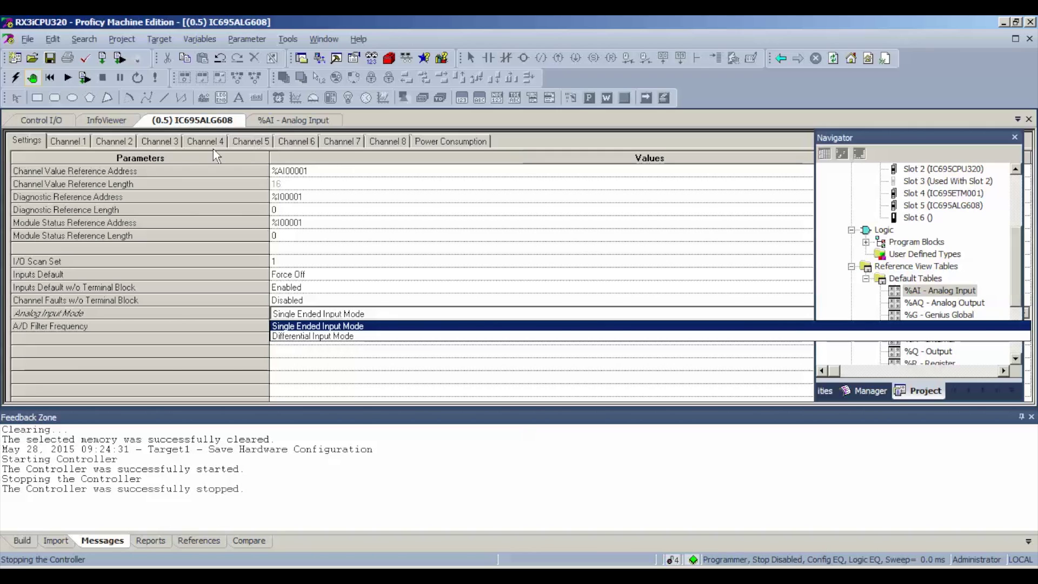
{"action": "left_click", "coordinate": [316, 336]}
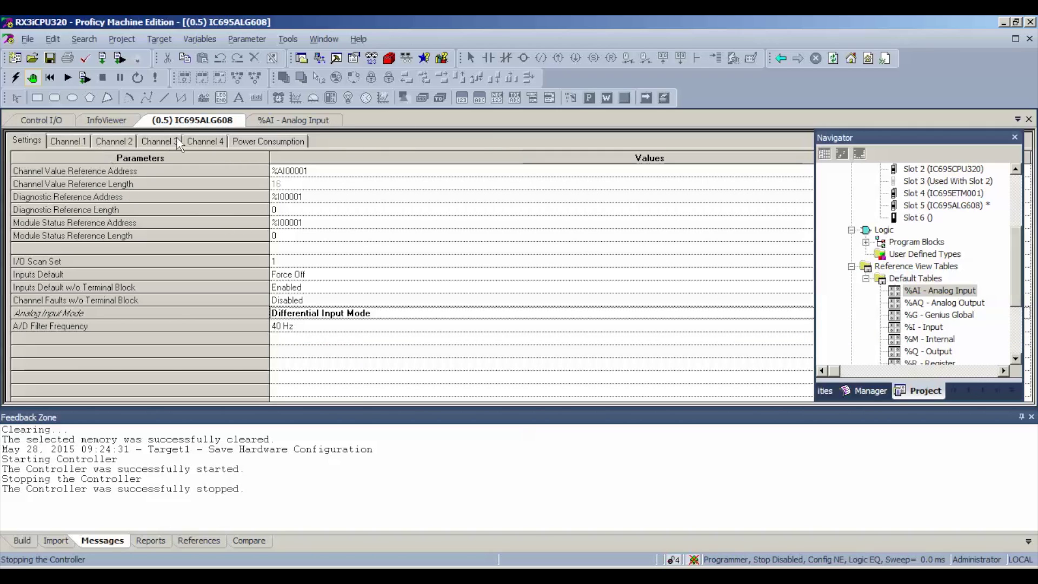
{"action": "left_click", "coordinate": [68, 141]}
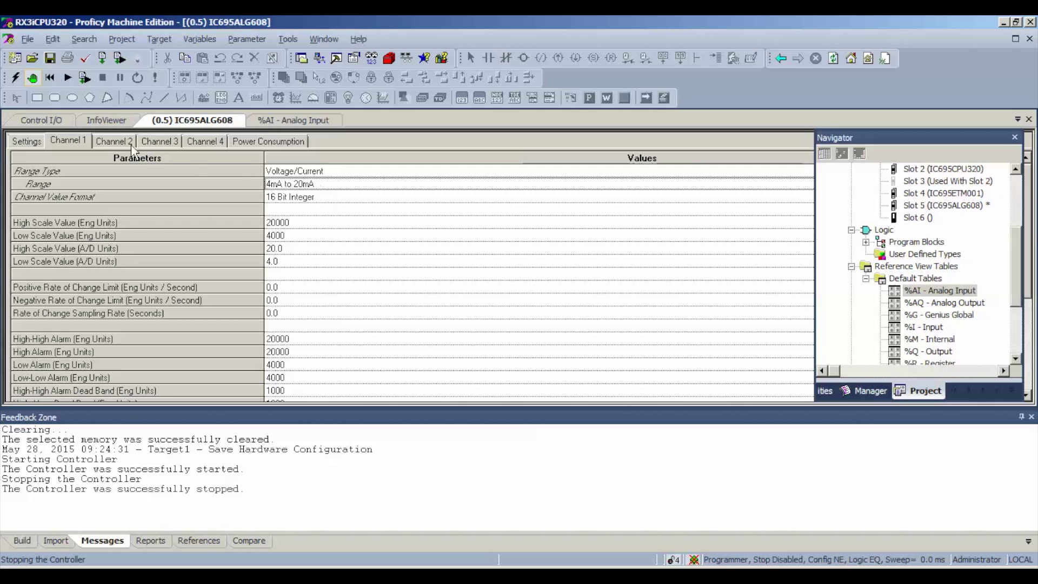
{"action": "left_click", "coordinate": [114, 139]}
{"action": "left_click", "coordinate": [179, 143]}
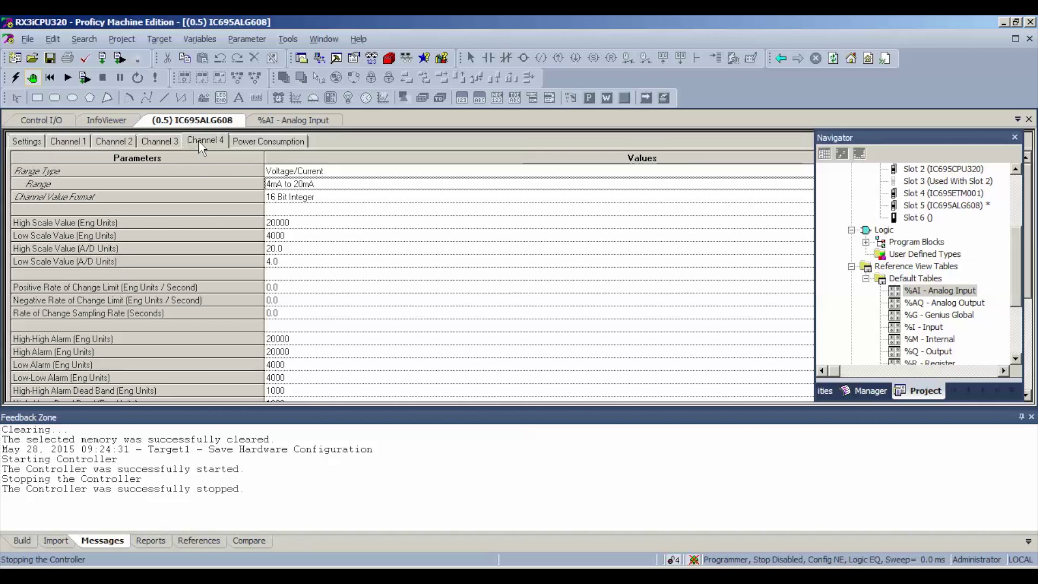
Clear the Controller and IO fault tables through Online Commands > Clear, confirming with Yes.
{"action": "left_click", "coordinate": [159, 38]}
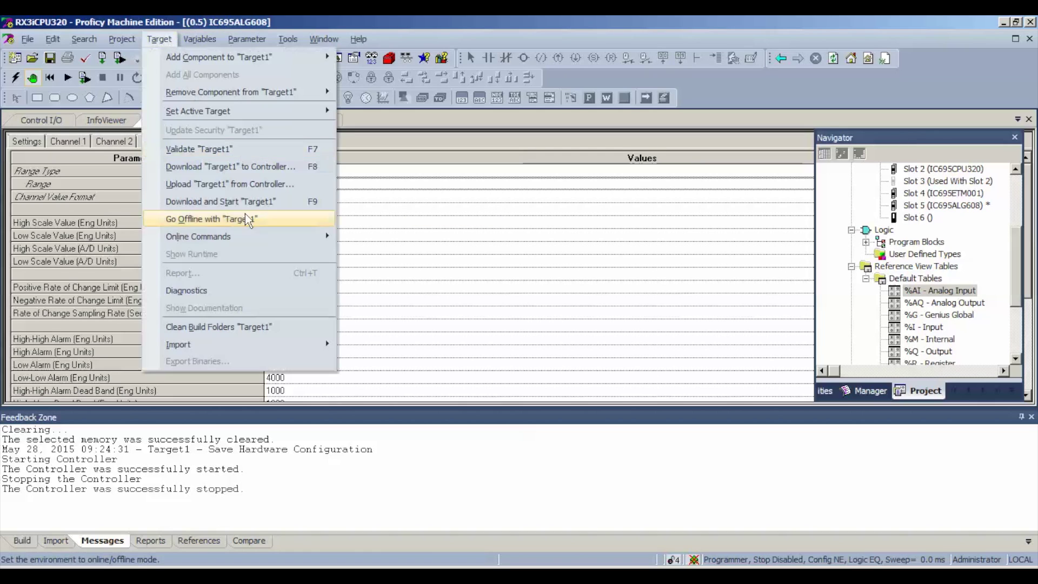
{"action": "mouse_move", "coordinate": [198, 236]}
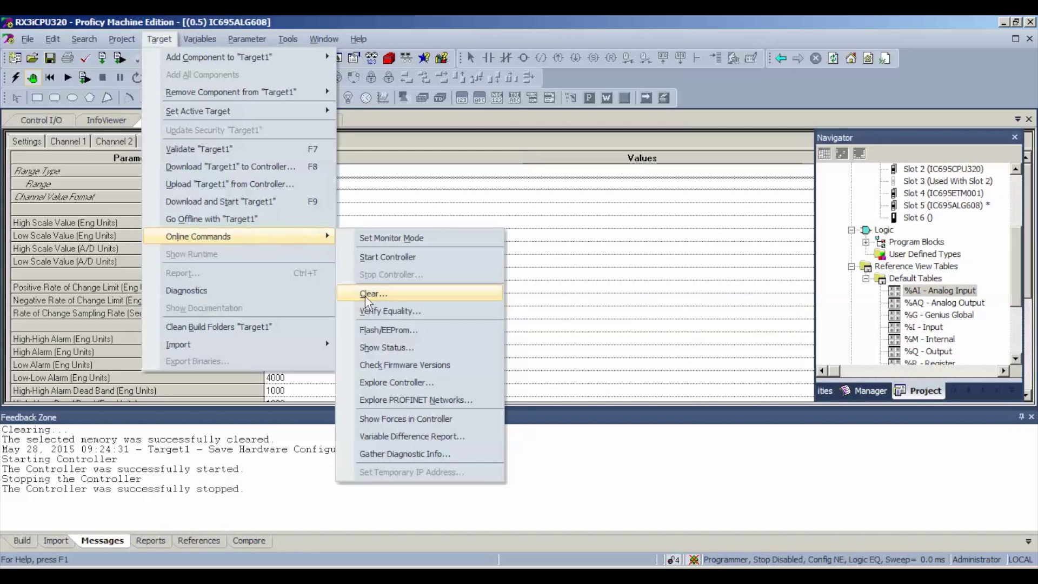
{"action": "left_click", "coordinate": [365, 296]}
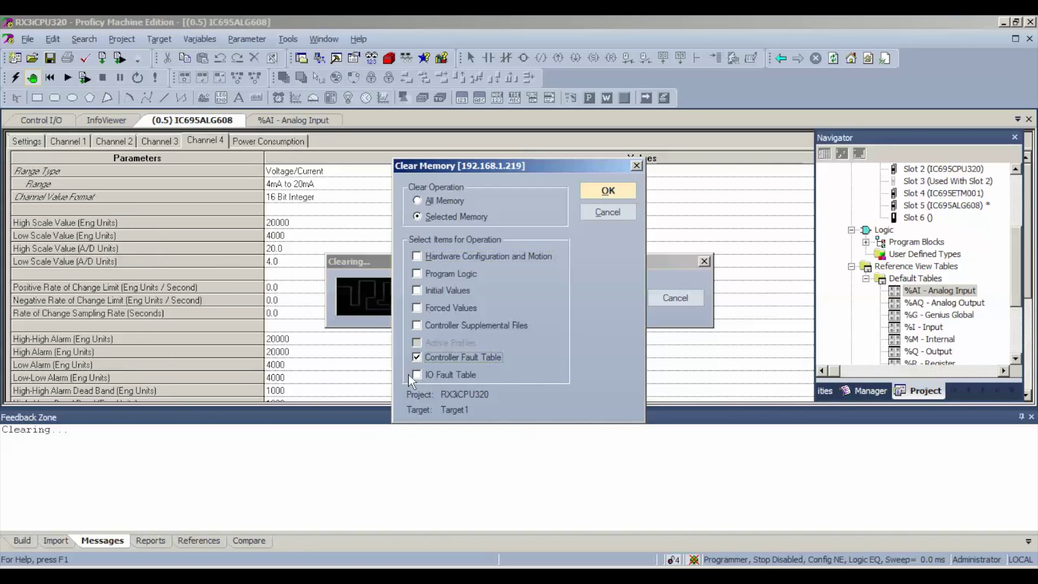
{"action": "left_click", "coordinate": [423, 375]}
{"action": "left_click", "coordinate": [613, 189]}
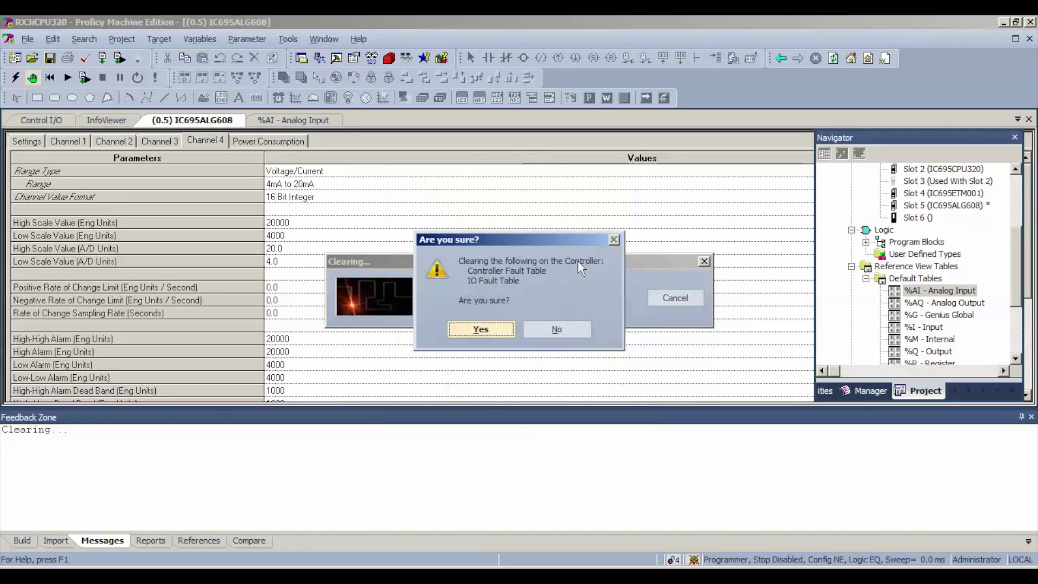
{"action": "left_click", "coordinate": [505, 331]}
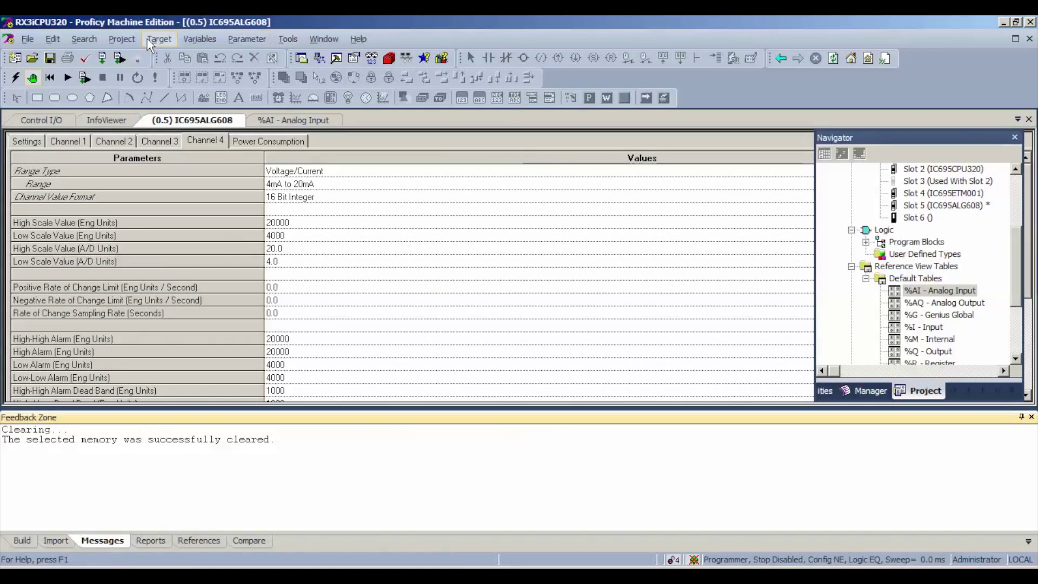
{"action": "left_click", "coordinate": [157, 39]}
{"action": "mouse_move", "coordinate": [197, 235]}
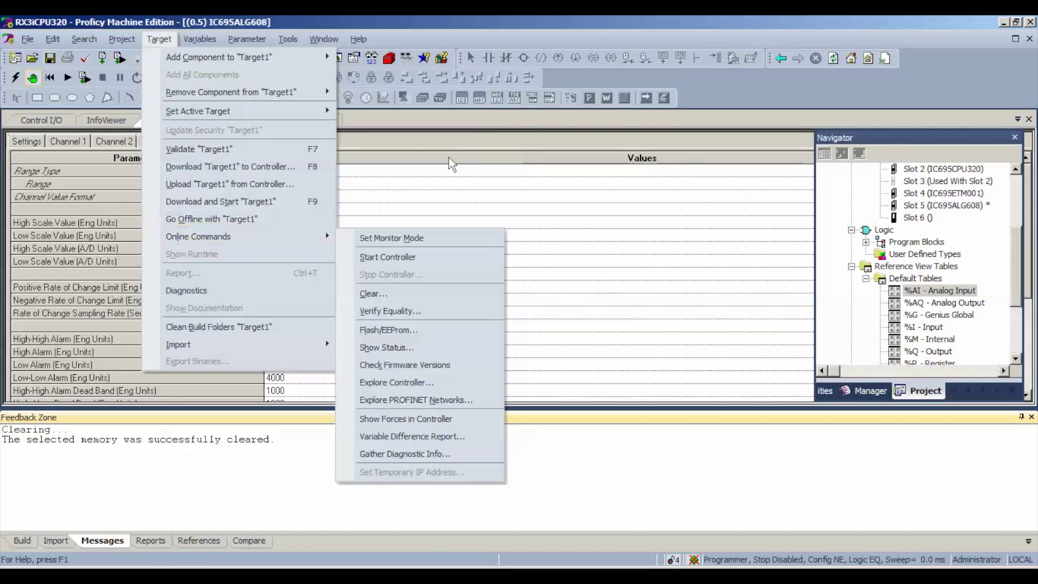
Download configuration and logic, start the controller with outputs enabled, and view the %AI readings.
{"action": "left_click", "coordinate": [448, 158]}
{"action": "left_click", "coordinate": [82, 79]}
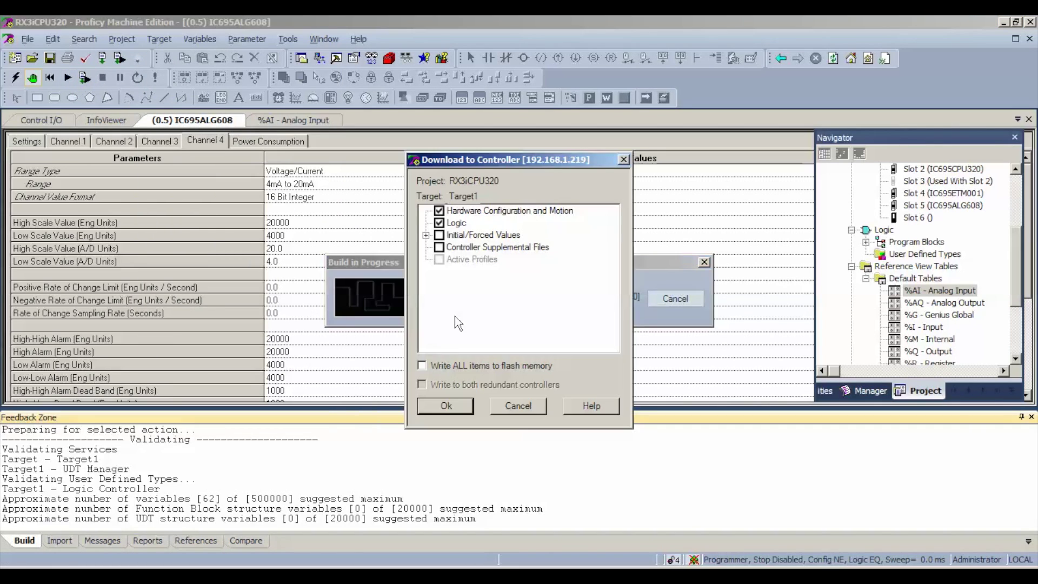
{"action": "left_click", "coordinate": [447, 407]}
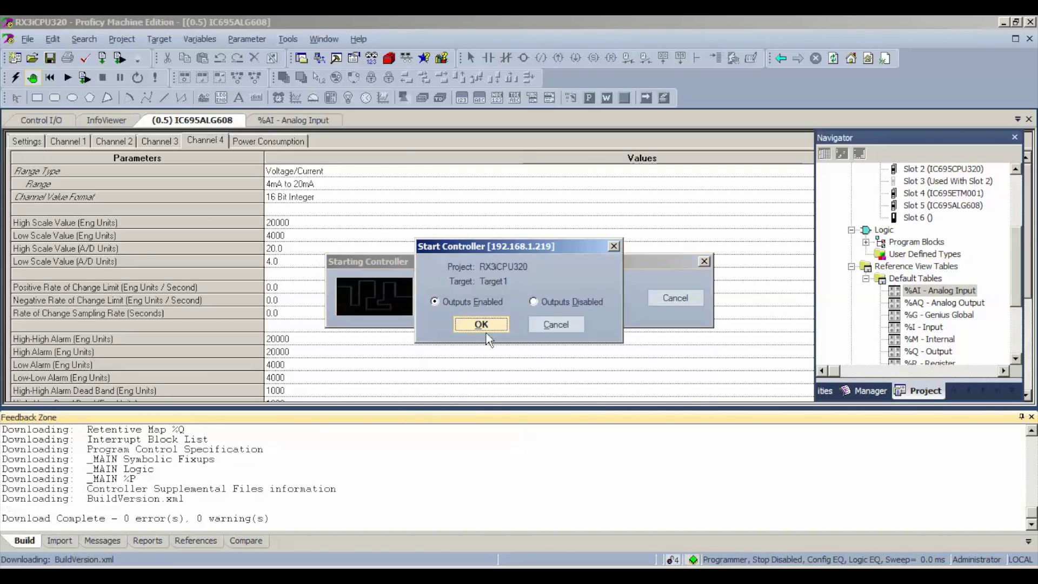
{"action": "left_click", "coordinate": [486, 327]}
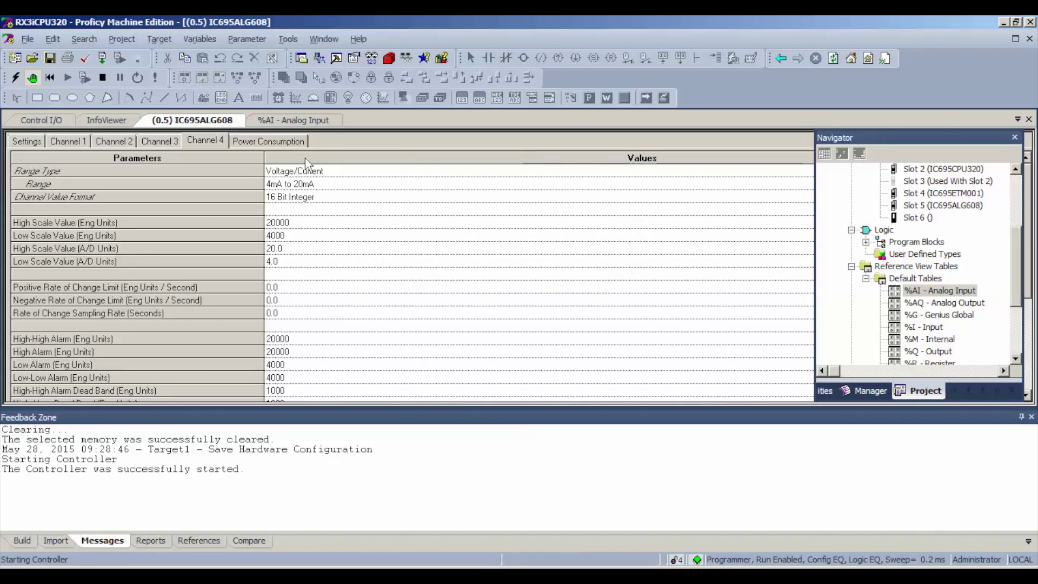
{"action": "left_click", "coordinate": [309, 121]}
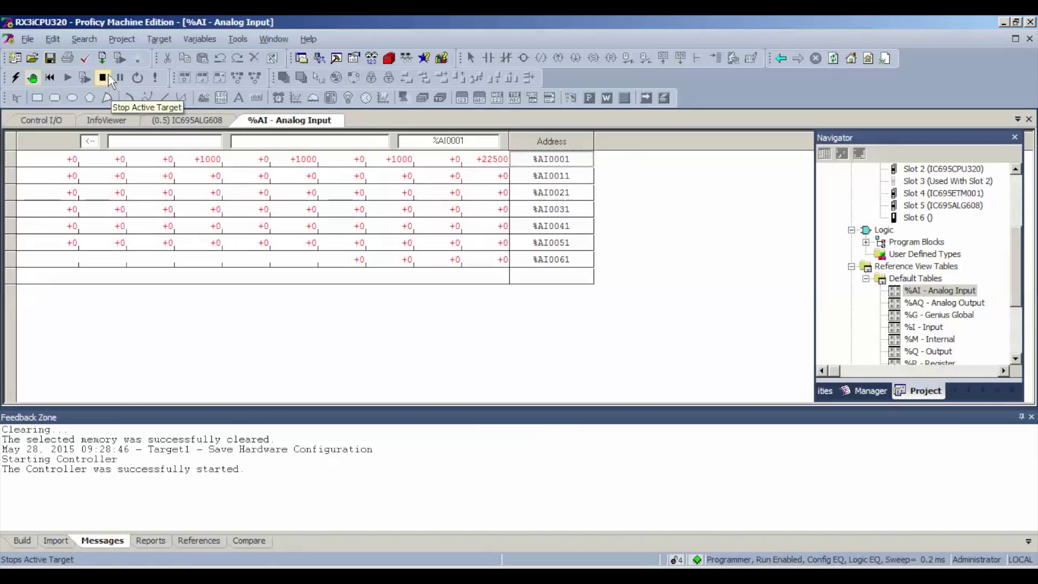
Stop the running controller and return to the IC695ALG608 module parameters.
{"action": "left_click", "coordinate": [102, 77]}
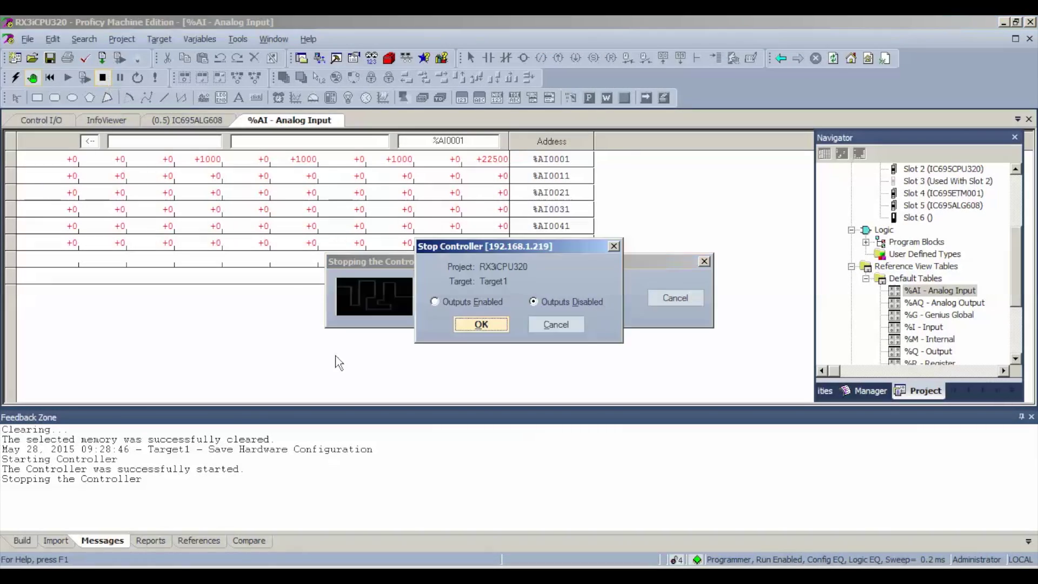
{"action": "left_click", "coordinate": [483, 327]}
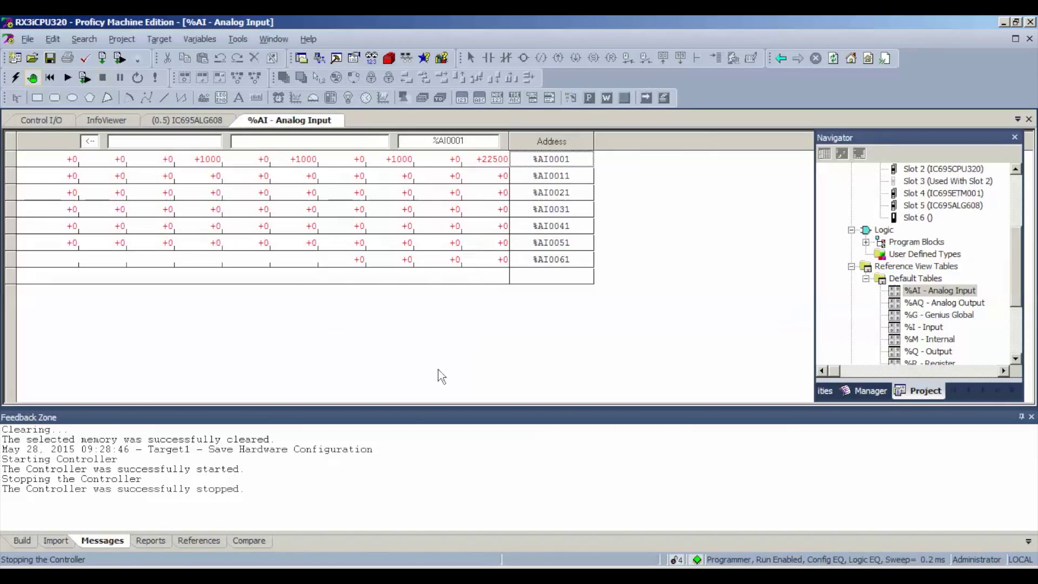
{"action": "left_click", "coordinate": [224, 121]}
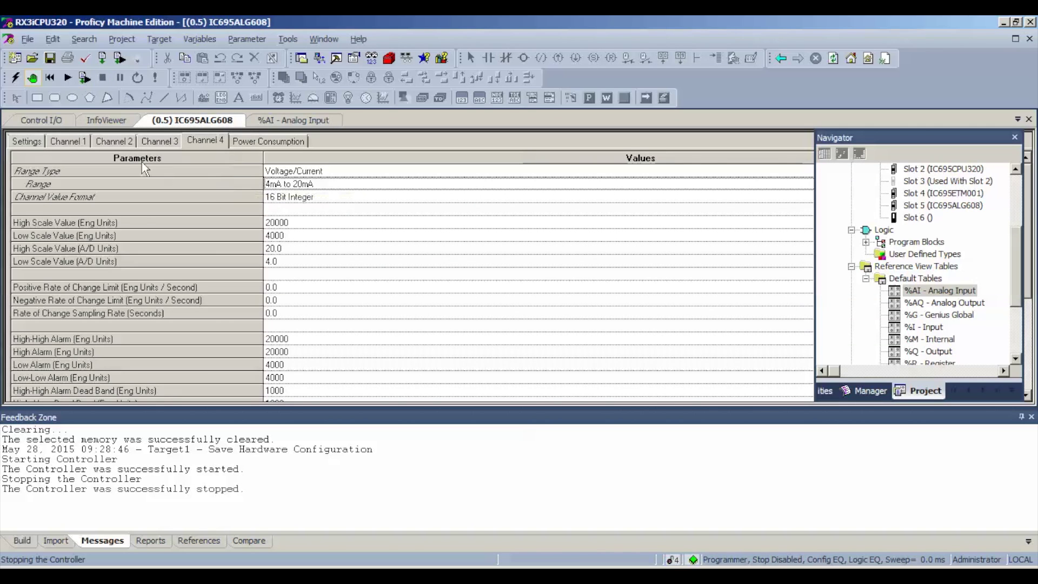
Set the Range of Channels 1, 2, 3 and 4 to 0V to +10V.
{"action": "left_click", "coordinate": [64, 142]}
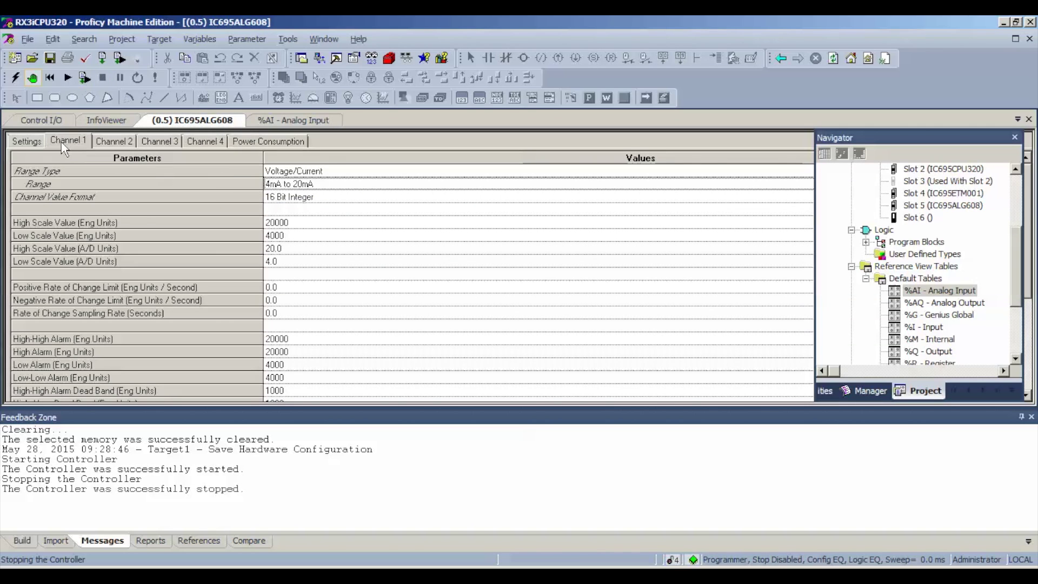
{"action": "left_click", "coordinate": [287, 185]}
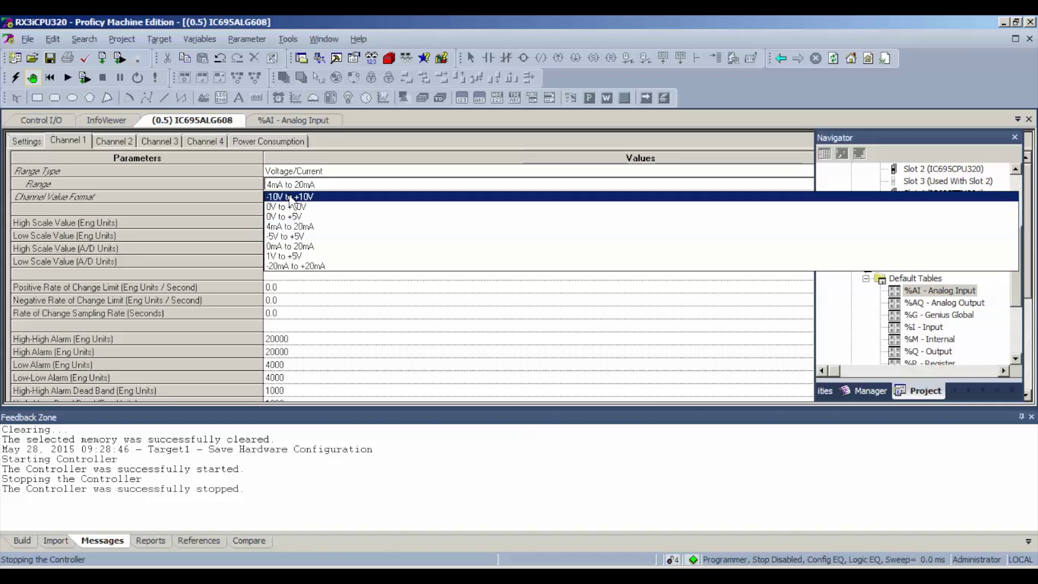
{"action": "left_click", "coordinate": [286, 211]}
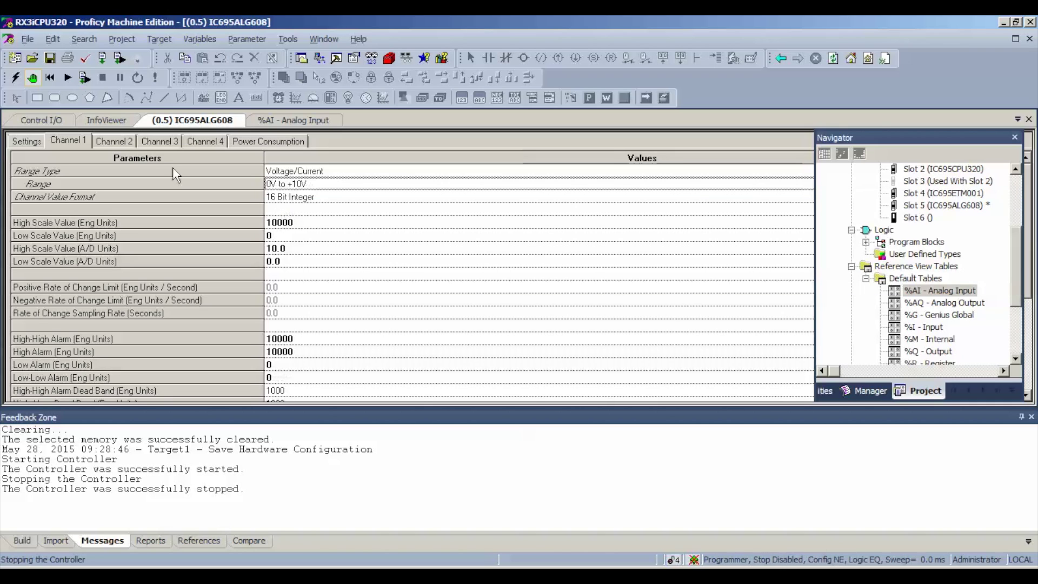
{"action": "left_click", "coordinate": [111, 141]}
{"action": "left_click", "coordinate": [296, 186]}
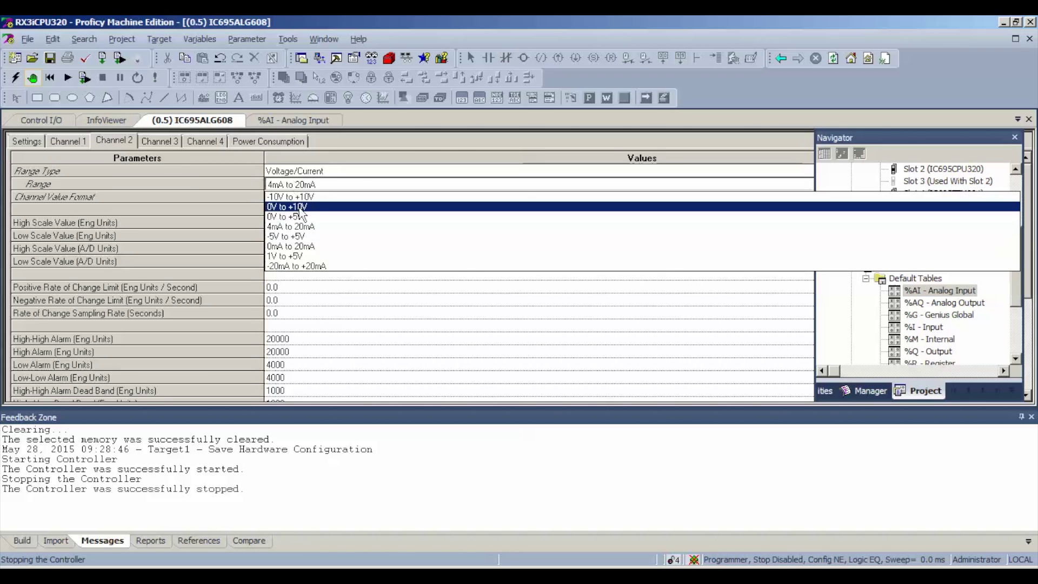
{"action": "left_click", "coordinate": [303, 212]}
{"action": "left_click", "coordinate": [172, 142]}
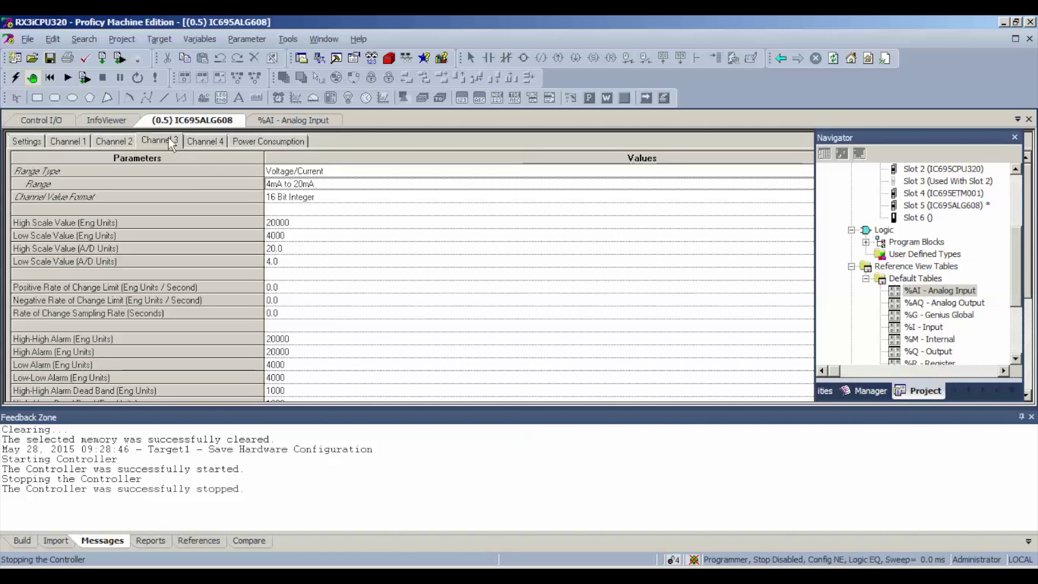
{"action": "left_click", "coordinate": [286, 186]}
{"action": "left_click", "coordinate": [292, 206]}
{"action": "left_click", "coordinate": [208, 141]}
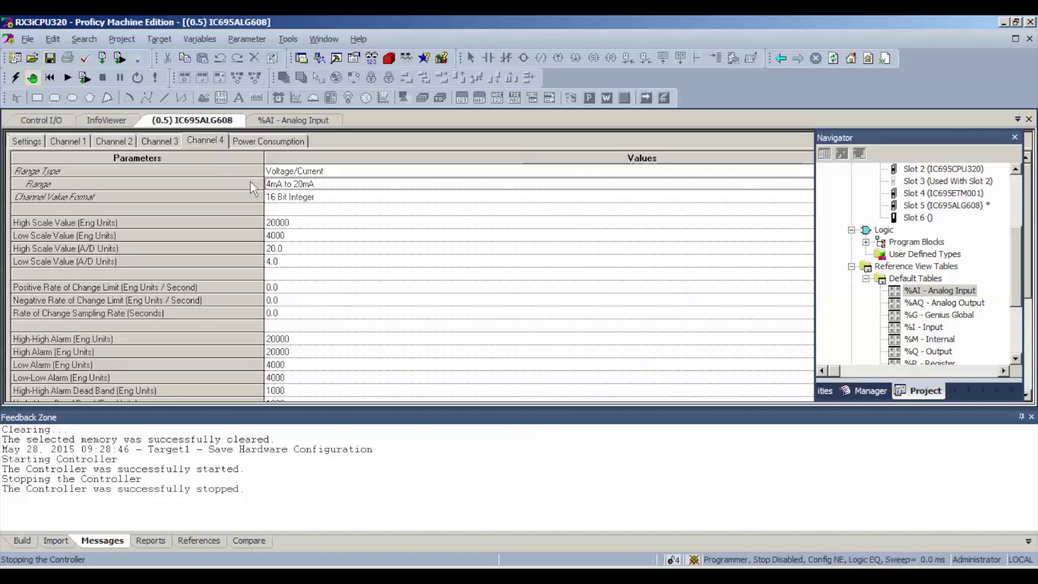
{"action": "left_click", "coordinate": [277, 186]}
{"action": "left_click", "coordinate": [295, 208]}
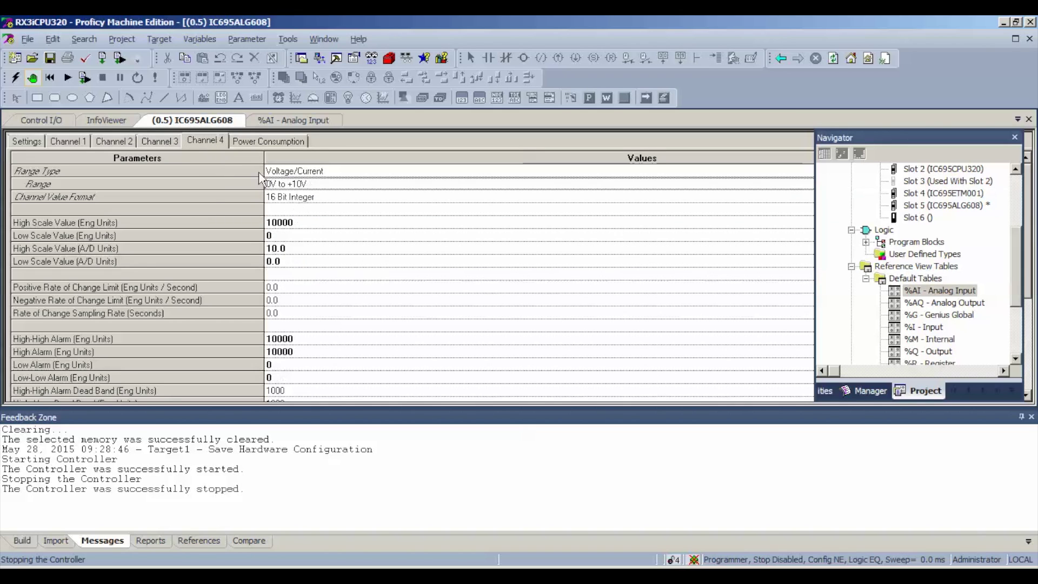
{"action": "left_click", "coordinate": [159, 39]}
{"action": "mouse_move", "coordinate": [198, 236]}
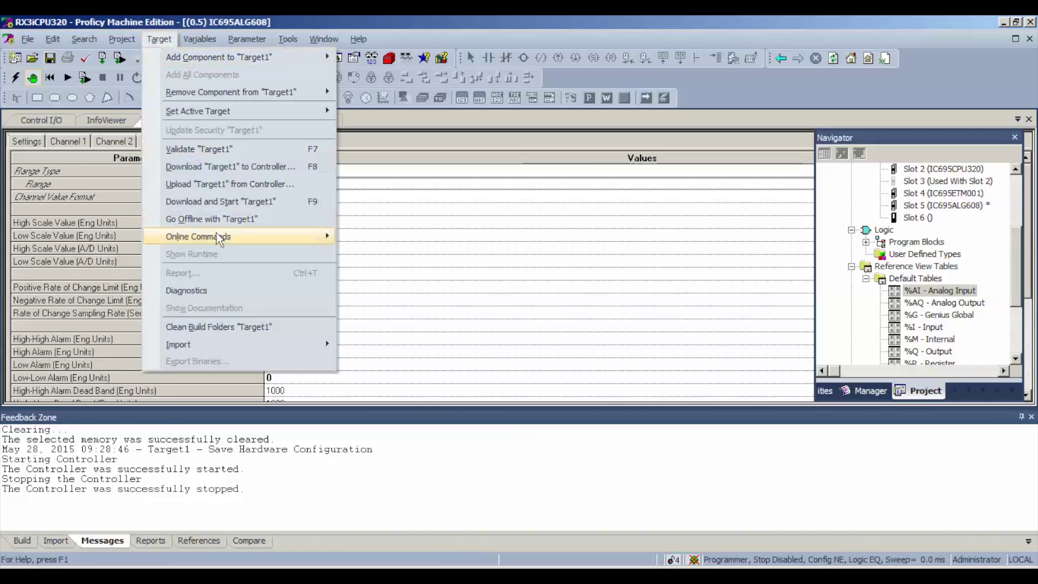
Clear both the controller and IO fault tables on the controller.
{"action": "left_click", "coordinate": [379, 293]}
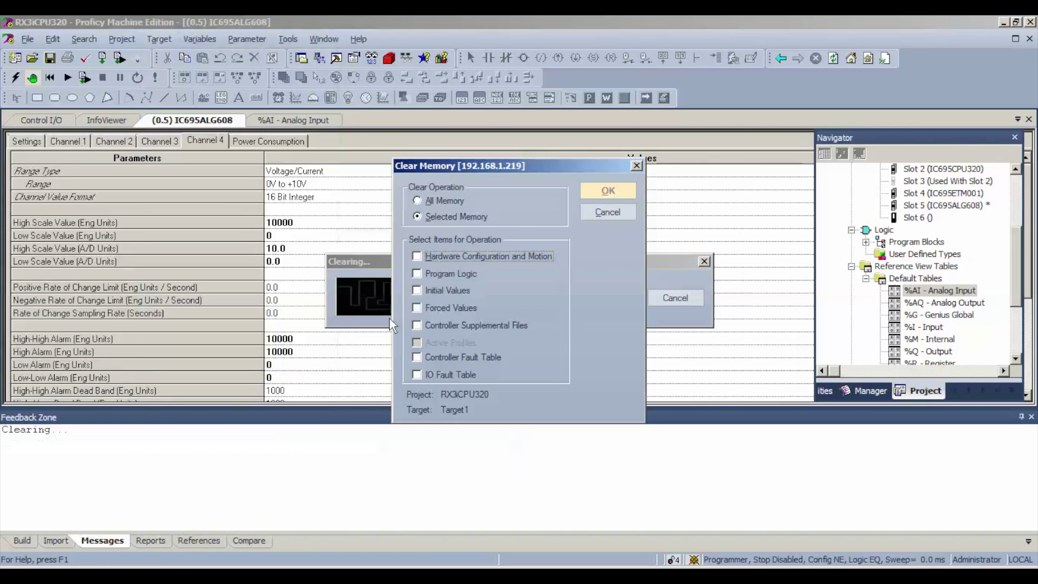
{"action": "left_click", "coordinate": [417, 374]}
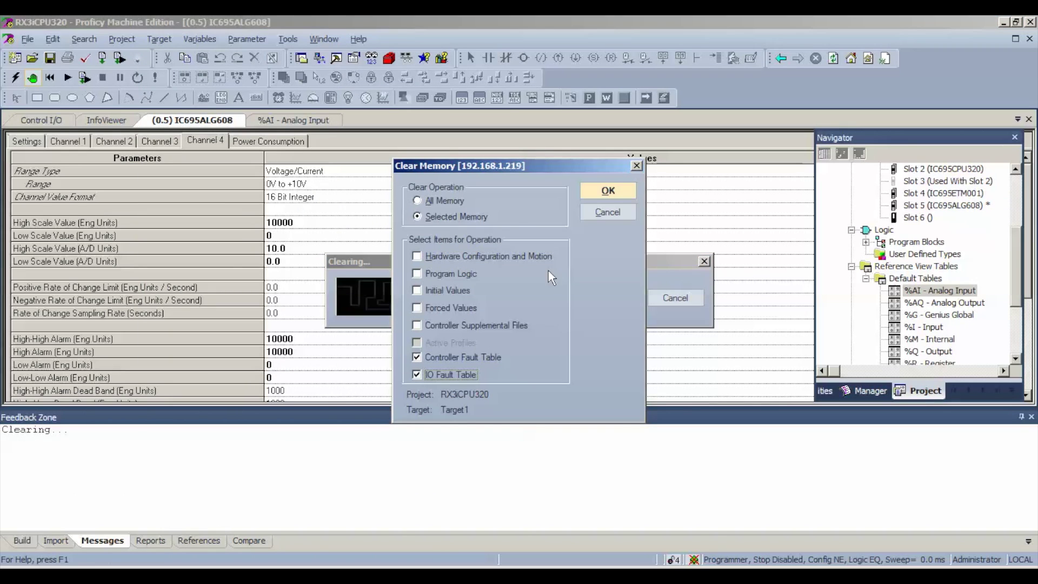
{"action": "left_click", "coordinate": [608, 190]}
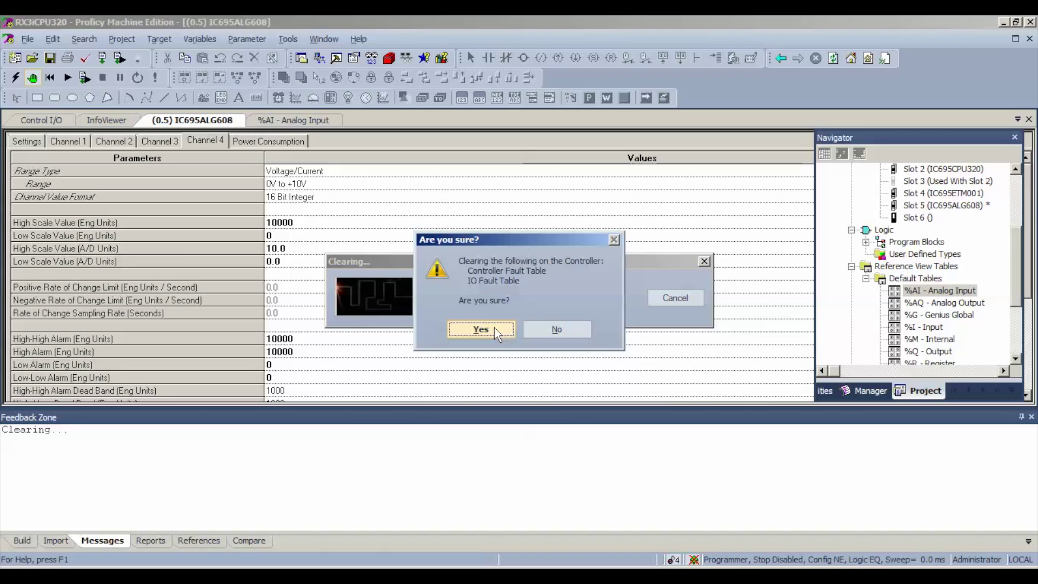
{"action": "left_click", "coordinate": [510, 330]}
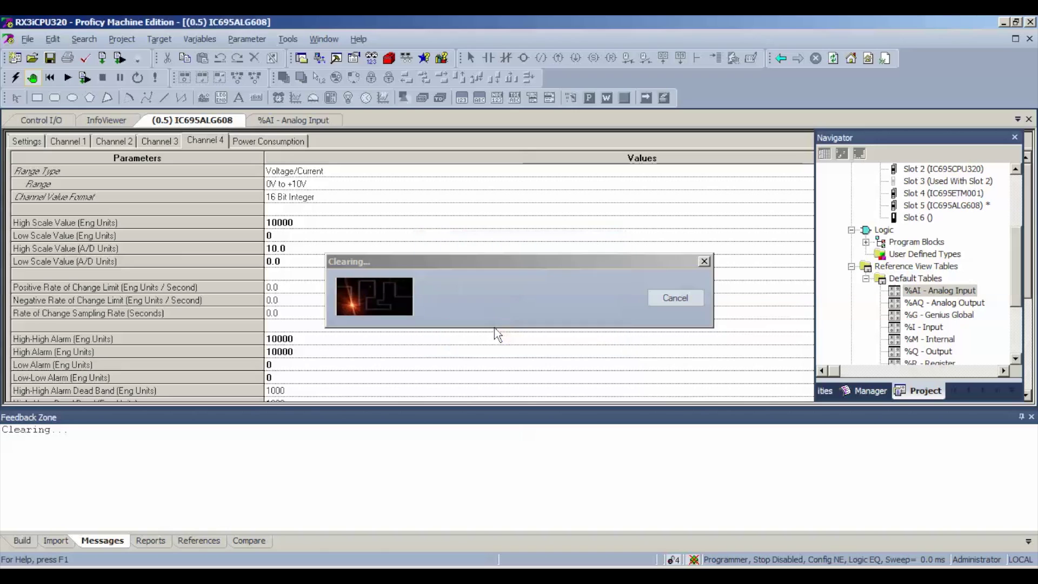
Download the 0–10 V configuration, start with outputs enabled, and show the %AI readings.
{"action": "left_click", "coordinate": [84, 77]}
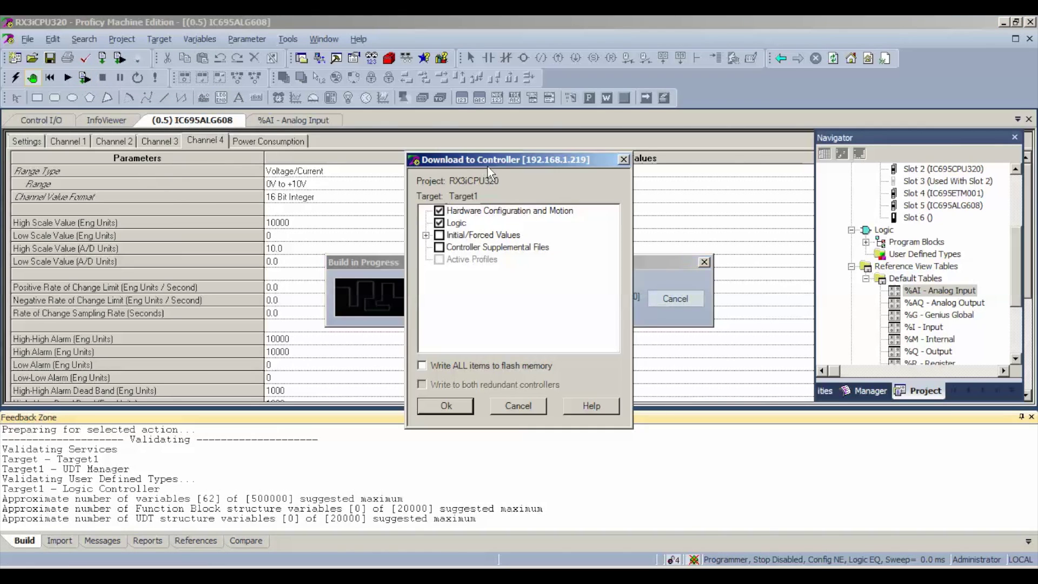
{"action": "left_click", "coordinate": [437, 409]}
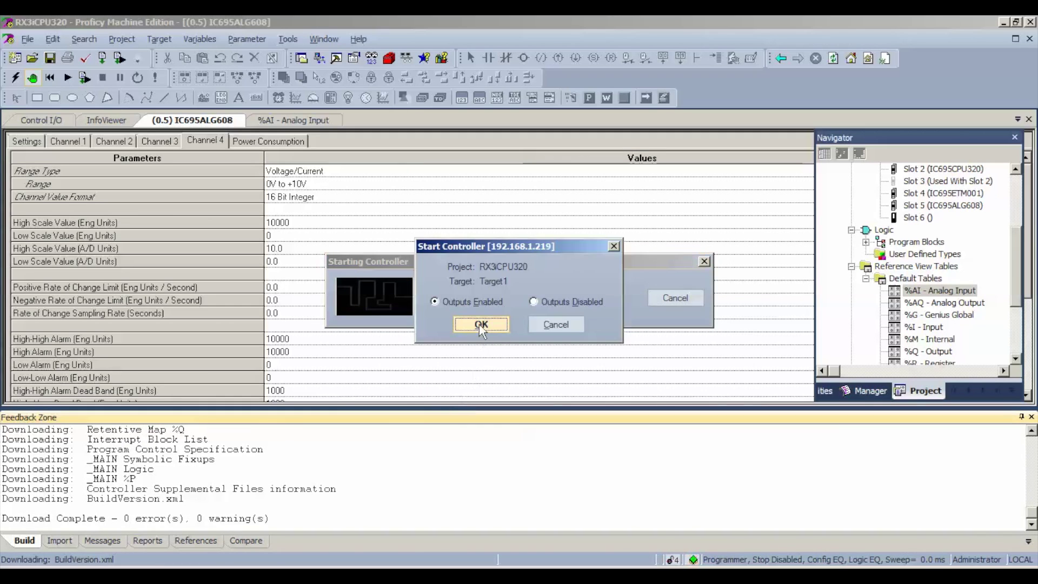
{"action": "left_click", "coordinate": [479, 324]}
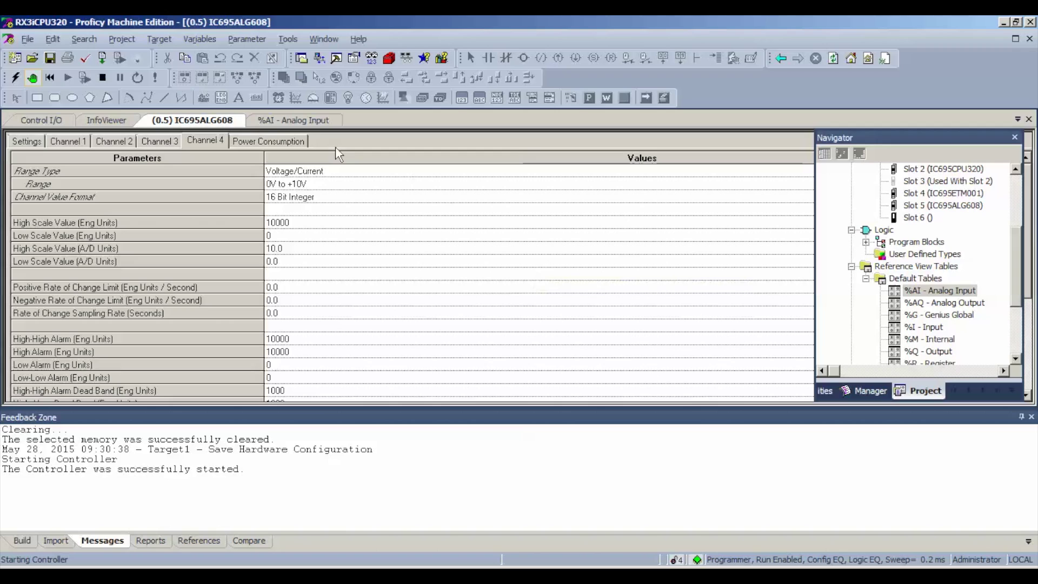
{"action": "left_click", "coordinate": [306, 122]}
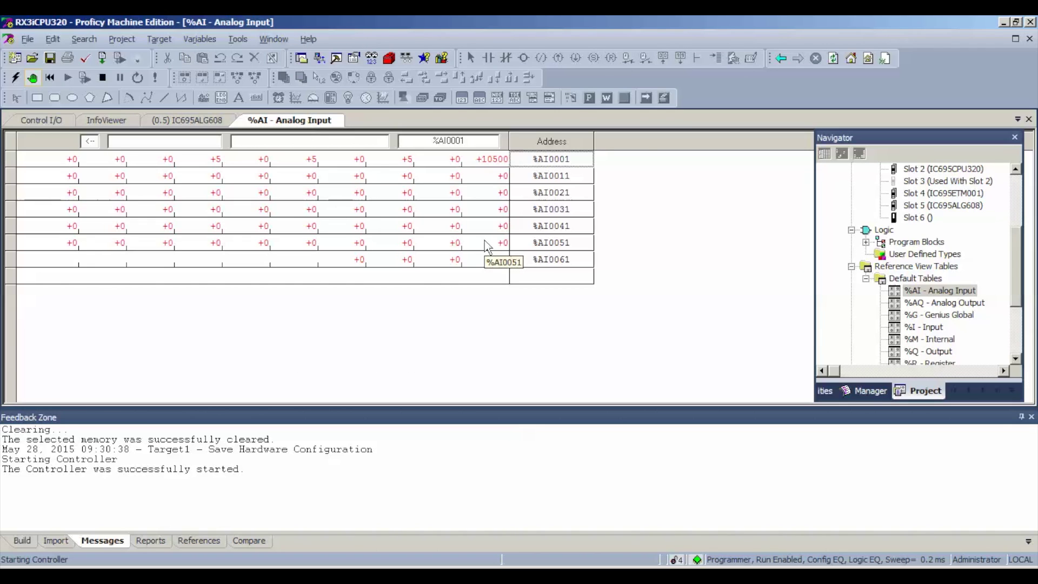